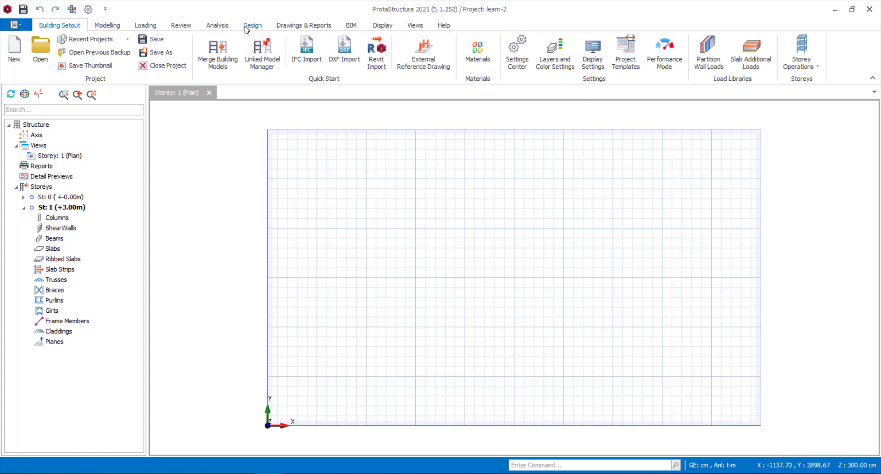
# - Insert a straight horizontal grid axis labelled A, about 4013 cm long, across the upper part of the plan
pyautogui.click(106, 26)
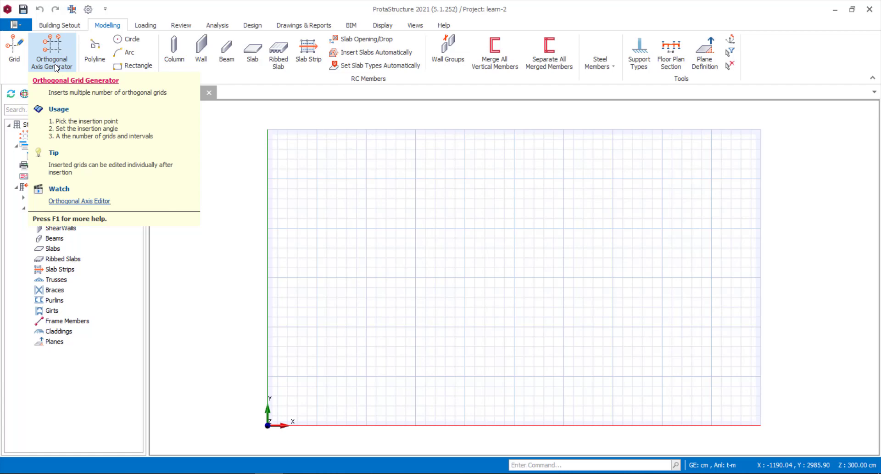
pyautogui.click(14, 51)
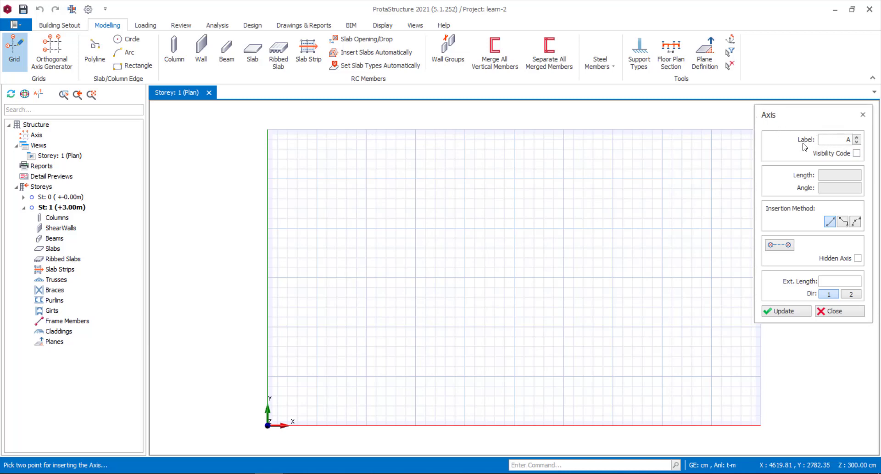
pyautogui.click(849, 139)
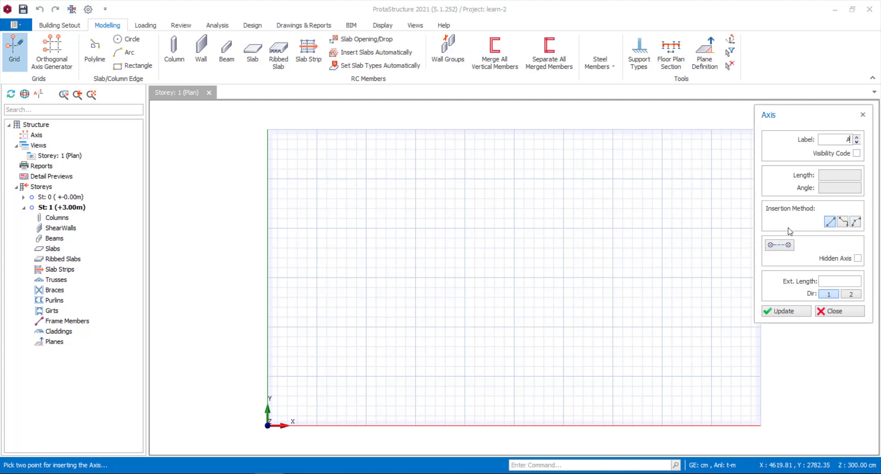
pyautogui.click(315, 201)
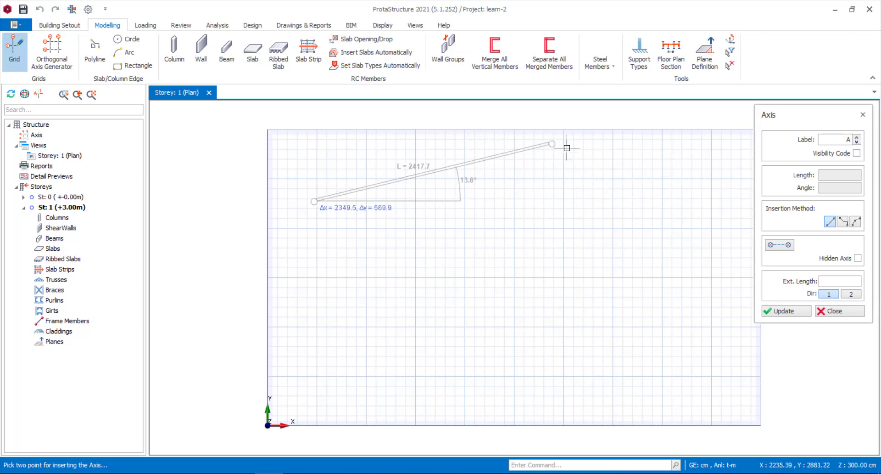
pyautogui.click(712, 200)
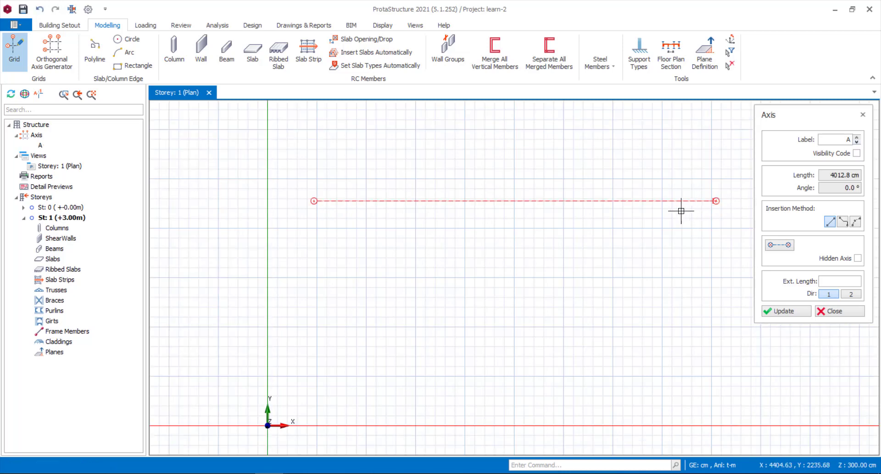
pyautogui.click(716, 201)
pyautogui.press('Escape')
pyautogui.scroll(4, 294, 201)
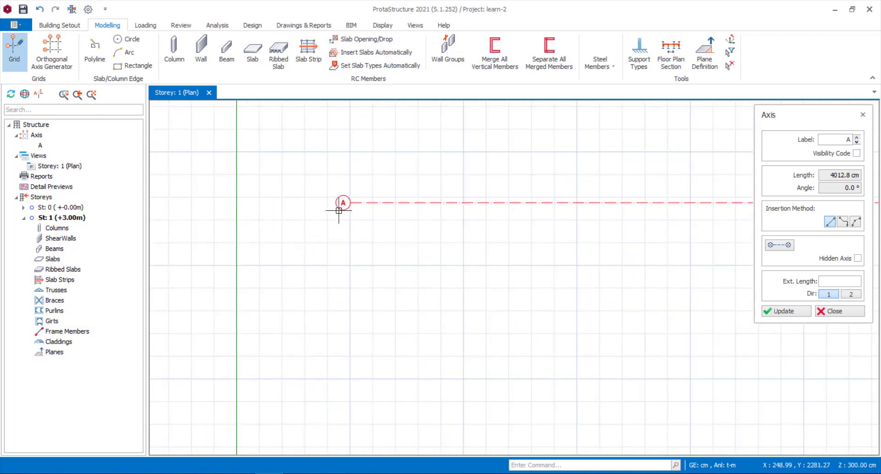
pyautogui.scroll(-2, 169, 200)
pyautogui.scroll(-3, 404, 201)
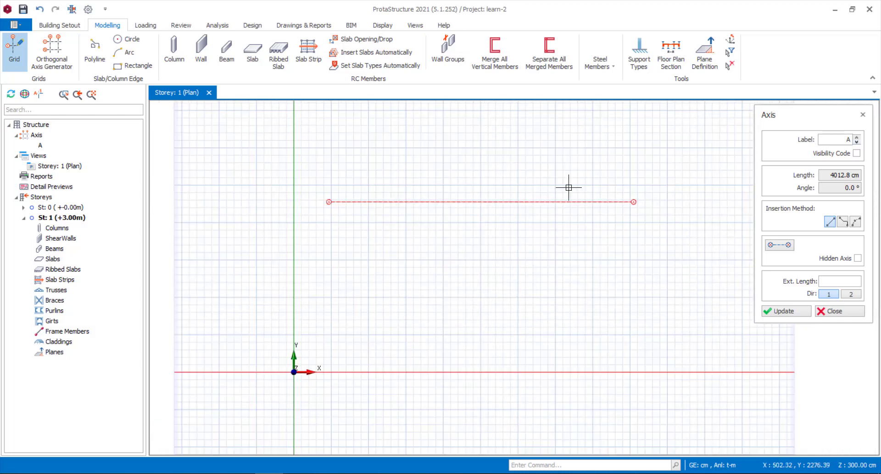
# - Set the axis label to 1 and insert a vertical axis about 3017 cm long crossing axis A near its left end
pyautogui.click(836, 139)
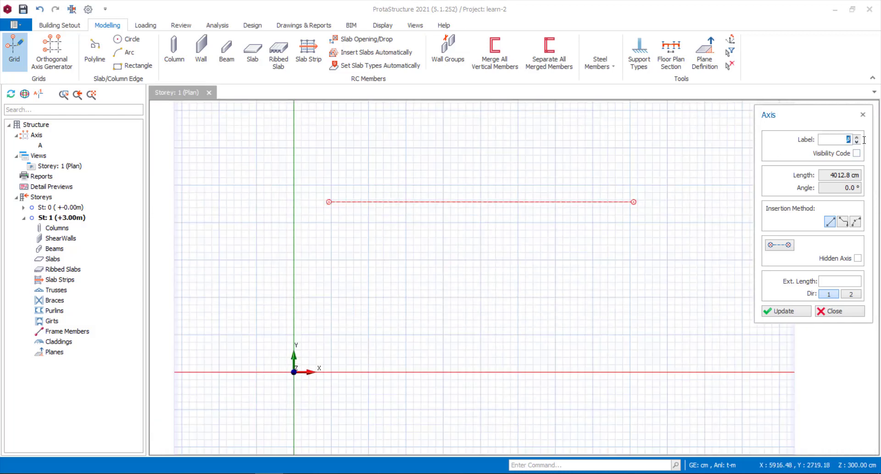
pyautogui.click(360, 137)
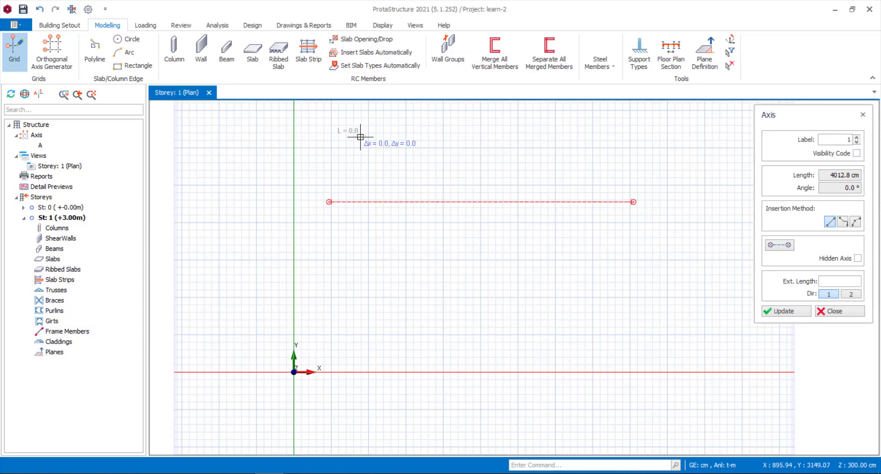
pyautogui.click(361, 362)
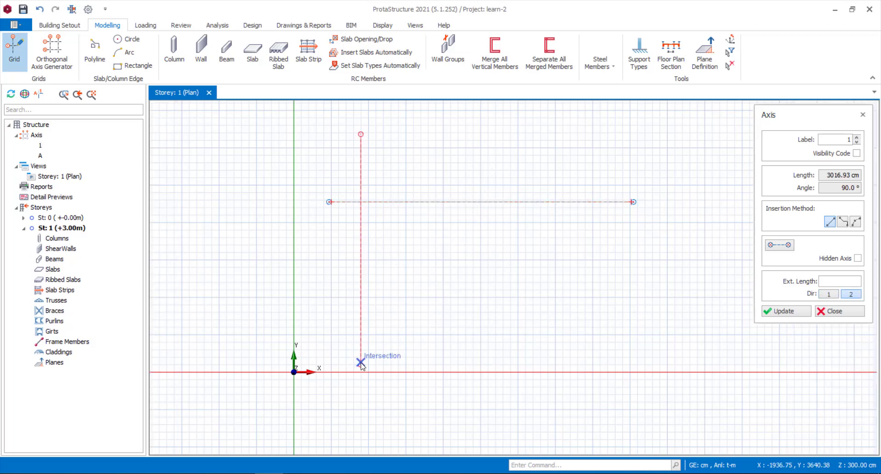
# - Insert a straight axis 1400 cm long at an angle of 0° below axis A, right of the vertical axis
pyautogui.click(402, 247)
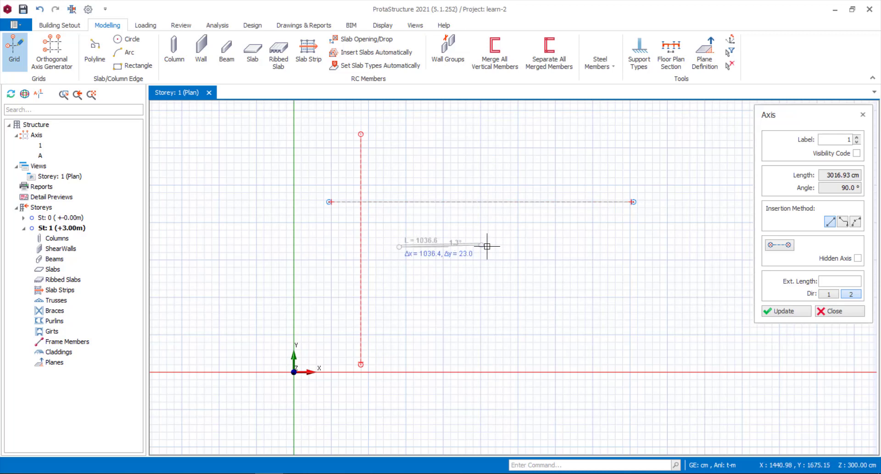
pyautogui.press('Tab')
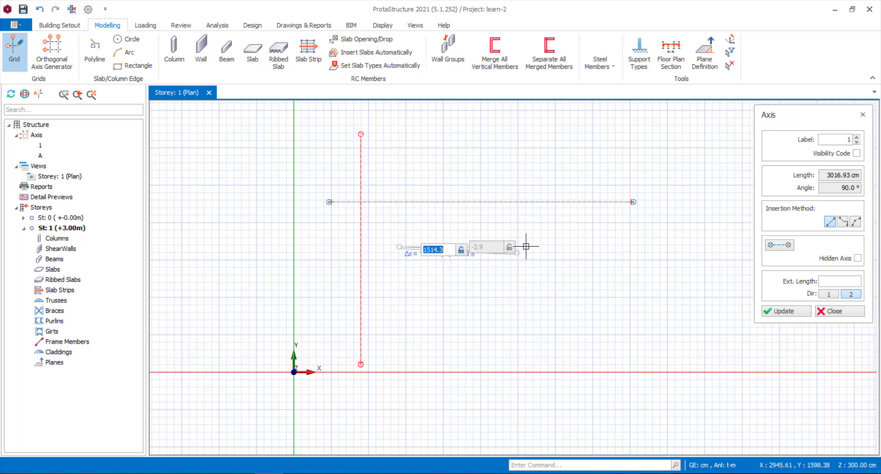
pyautogui.write('1400')
pyautogui.press('Tab')
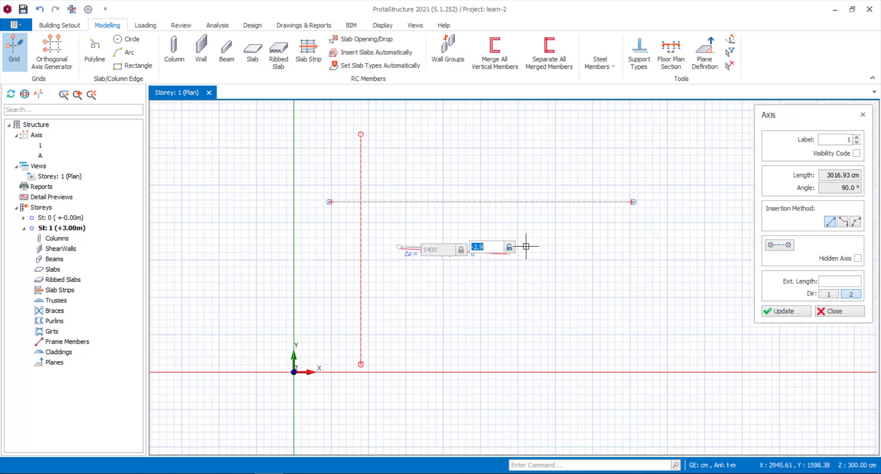
pyautogui.write('0')
pyautogui.press('Return')
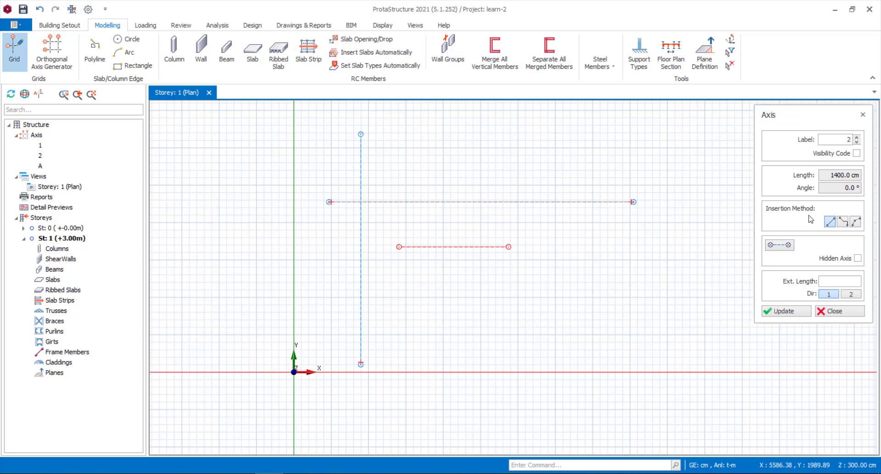
# - Insert an inclined straight axis 2600 cm long at 30°, starting below the 1400 cm axis
pyautogui.click(450, 319)
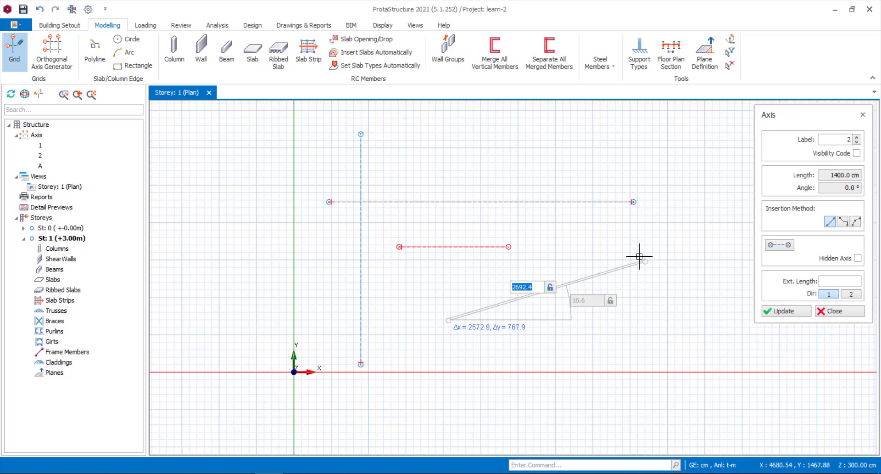
pyautogui.write('2600')
pyautogui.press('Tab')
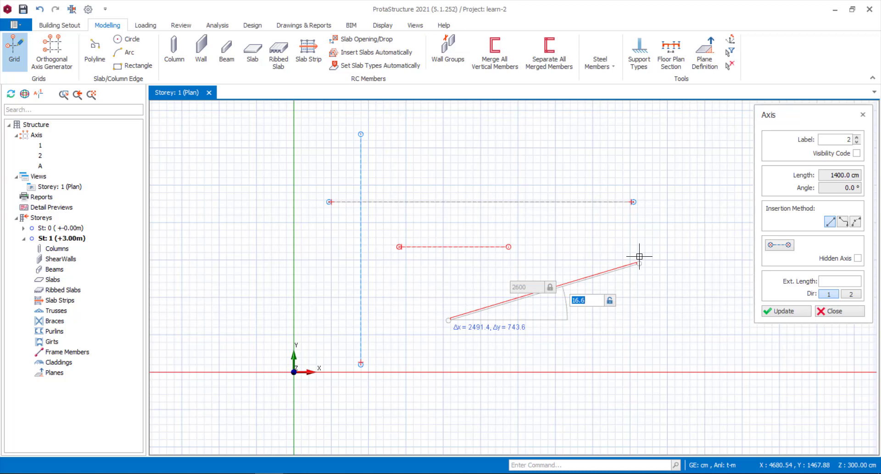
pyautogui.write('30')
pyautogui.press('Return')
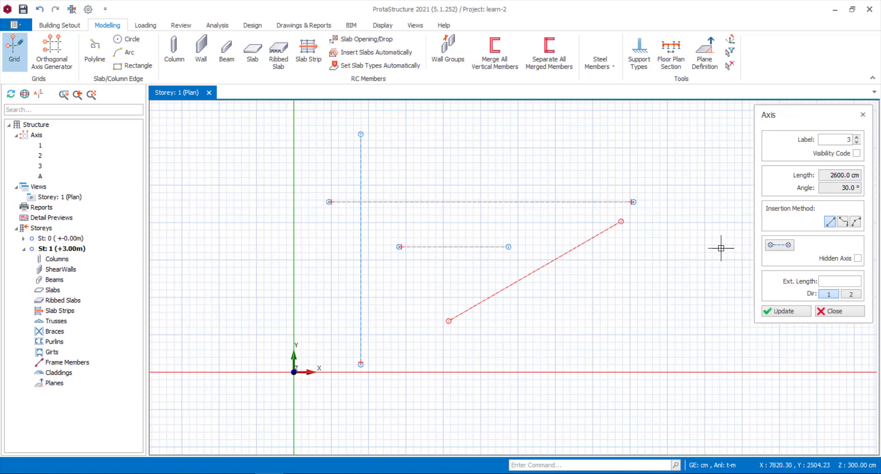
# - Insert a four-segment polyline axis about 4084 cm long above axis A, removing the extra last point before finishing it
pyautogui.click(843, 222)
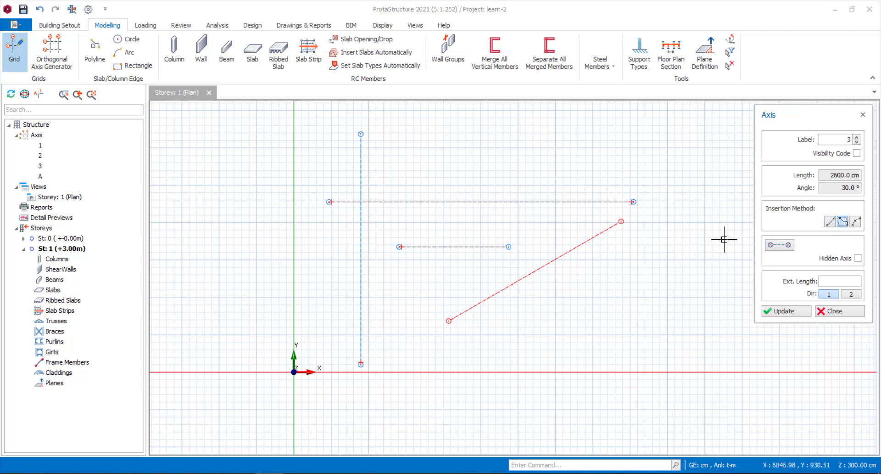
pyautogui.click(390, 158)
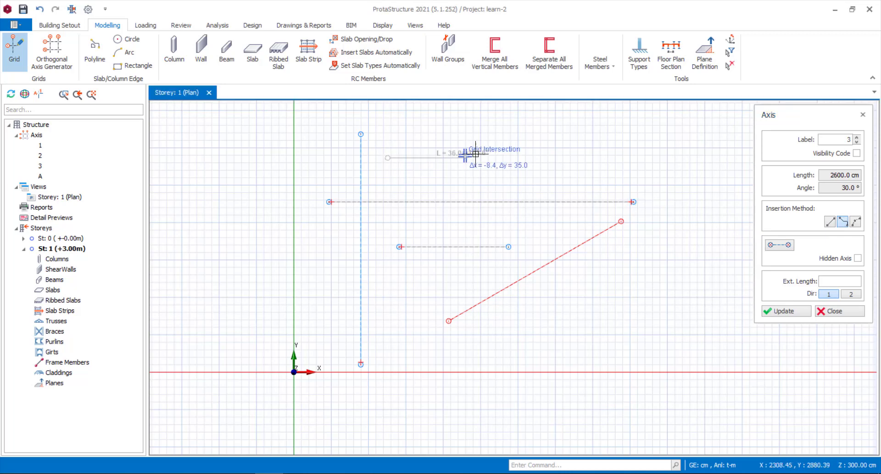
pyautogui.click(505, 125)
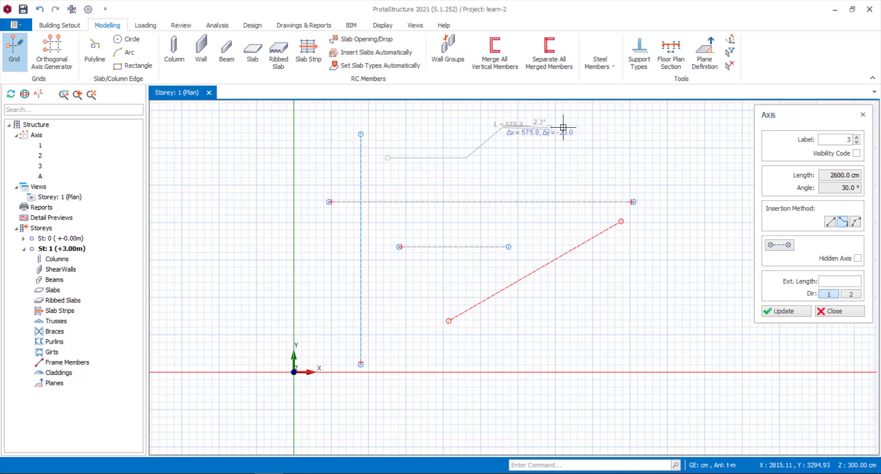
pyautogui.click(590, 125)
pyautogui.click(628, 154)
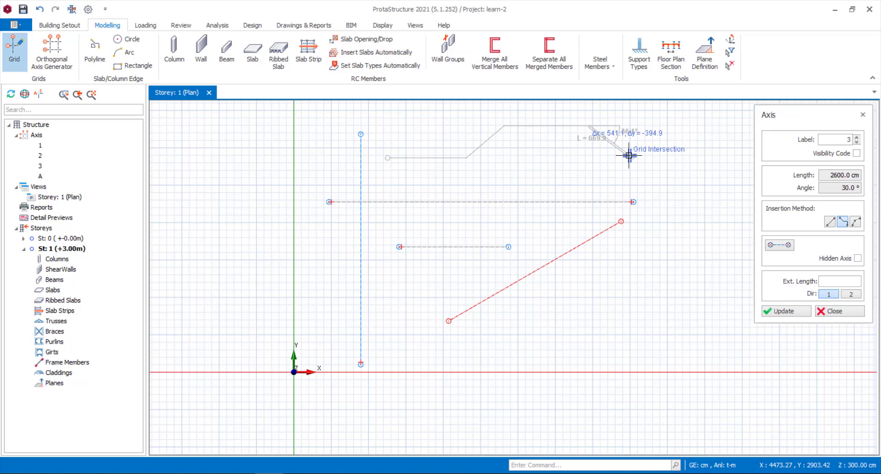
pyautogui.click(707, 154)
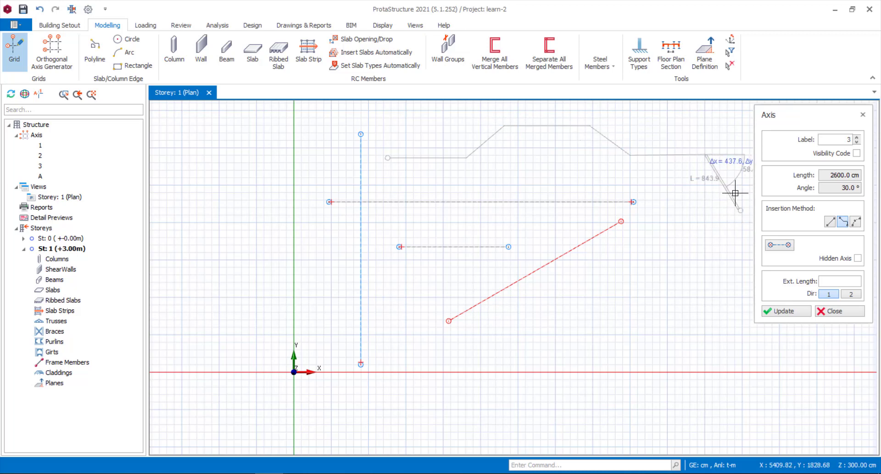
pyautogui.press('BackSpace')
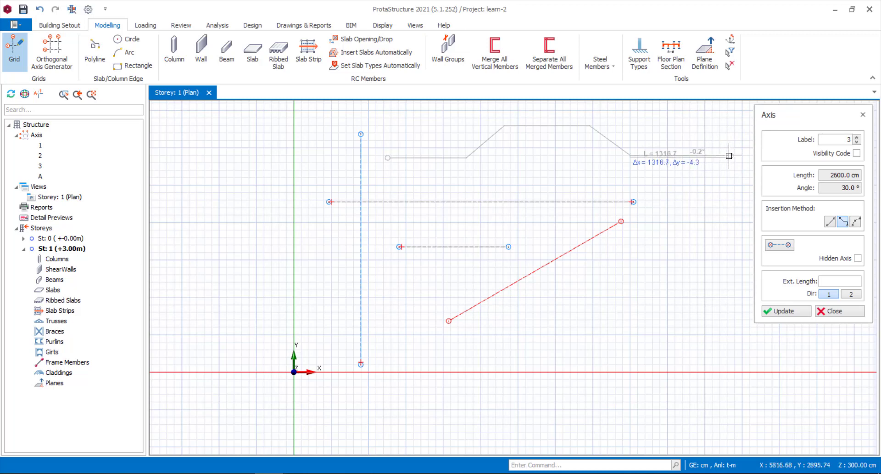
pyautogui.rightClick(729, 156)
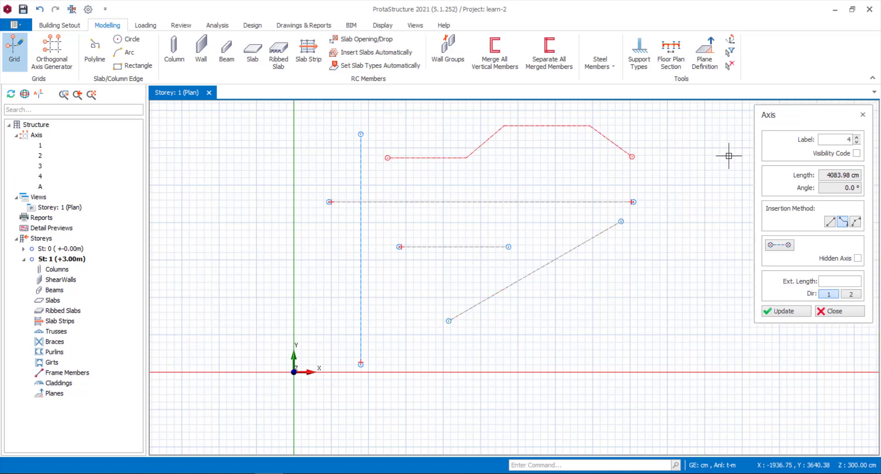
# - Insert an upward-curving arc axis with a 500 cm rise below the inclined axis, and finish axis insertion
pyautogui.click(855, 223)
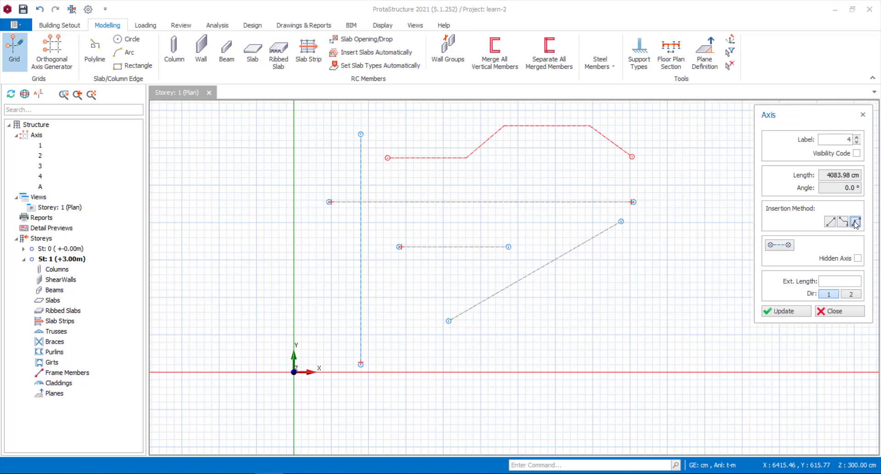
pyautogui.click(485, 328)
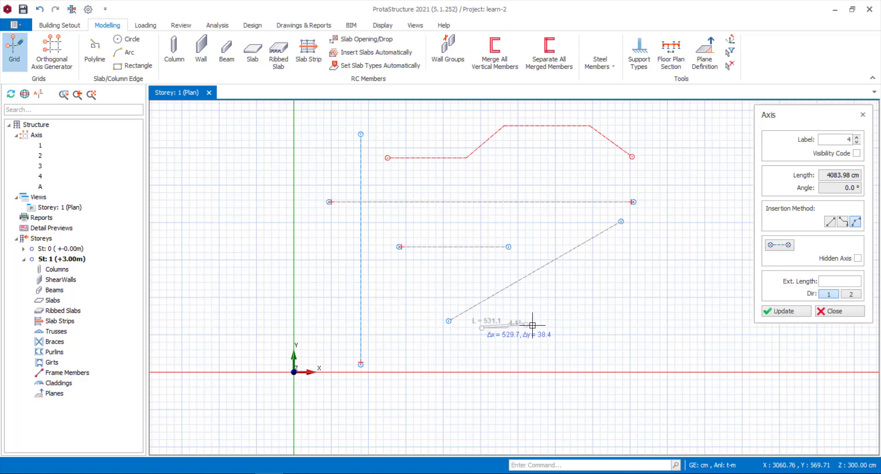
pyautogui.click(667, 327)
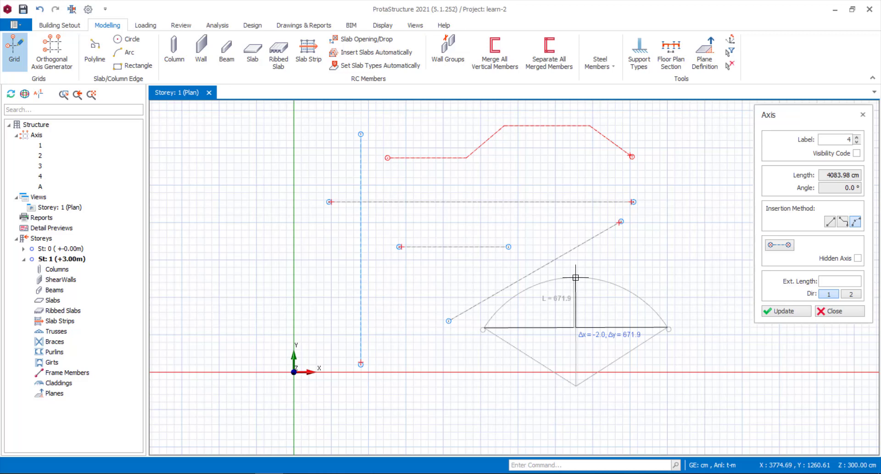
pyautogui.press('Tab')
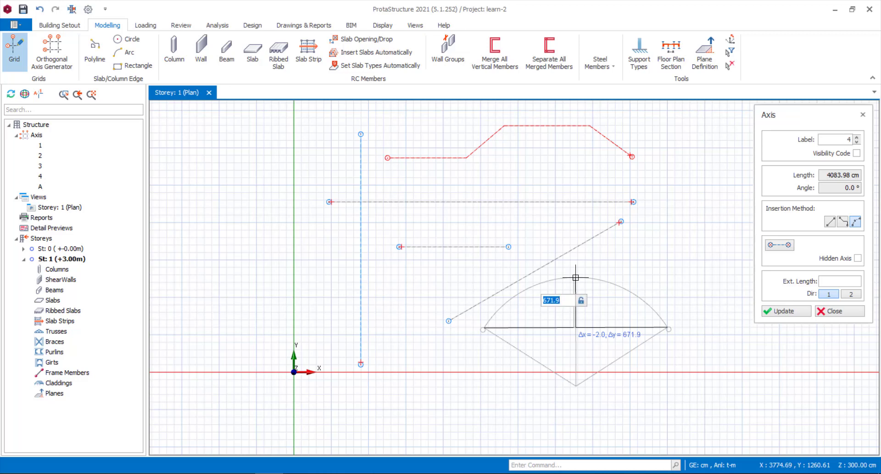
pyautogui.write('500')
pyautogui.press('Return')
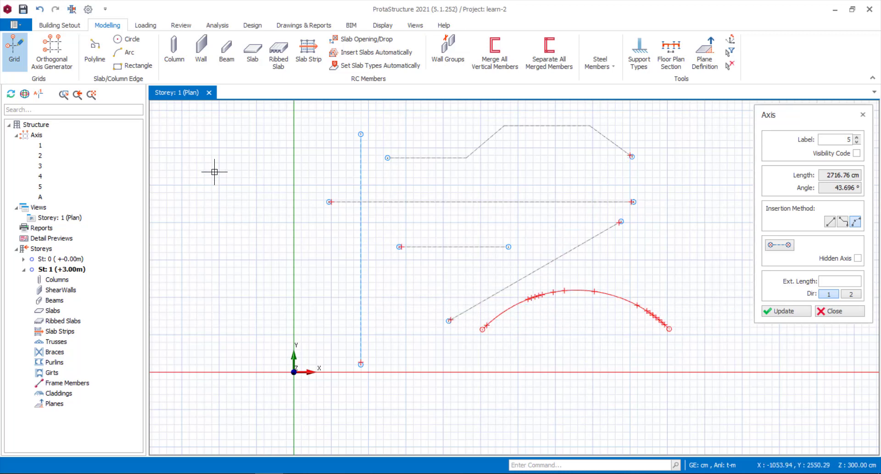
pyautogui.press('Escape')
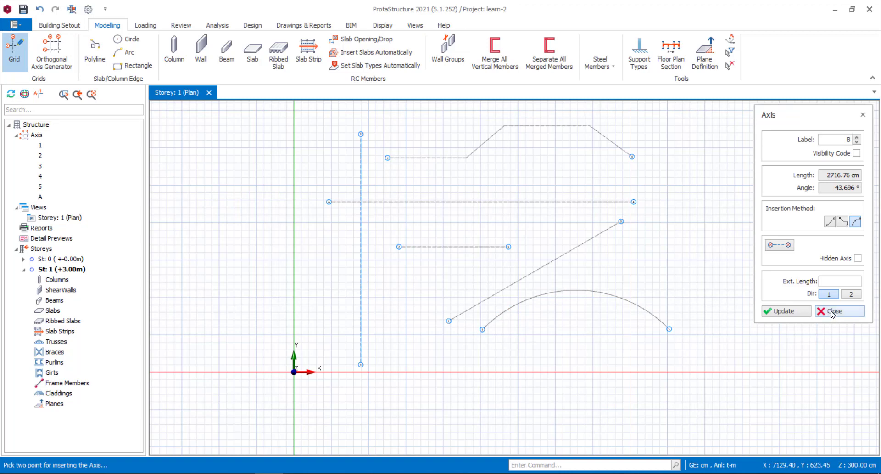
pyautogui.click(832, 312)
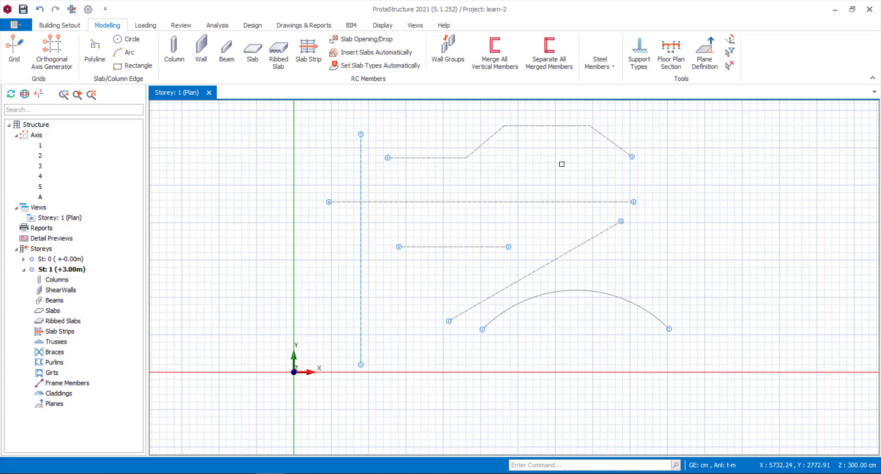
# - Try out selection windows in both directions beside axis A, selecting it with a crossing window, and clear the selection
pyautogui.moveTo(223, 122); pyautogui.dragTo(326, 182)
pyautogui.moveTo(321, 121); pyautogui.dragTo(199, 204)
pyautogui.moveTo(220, 134); pyautogui.dragTo(328, 213)
pyautogui.moveTo(305, 146); pyautogui.dragTo(201, 206)
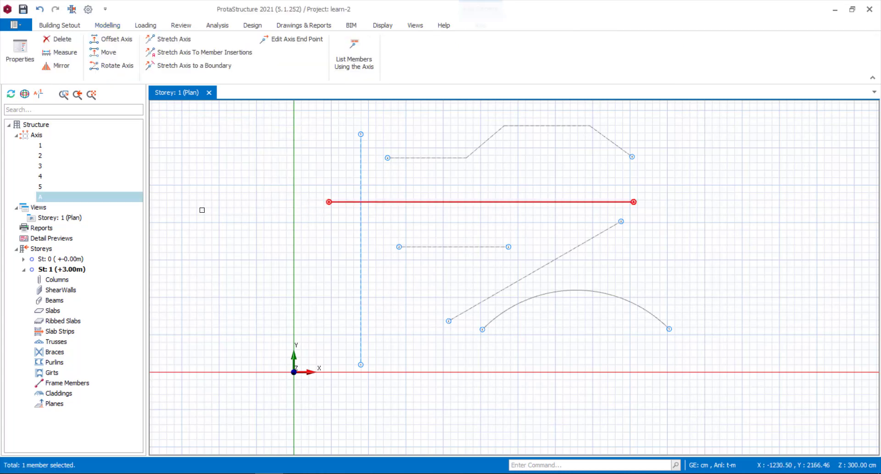
pyautogui.press('Escape')
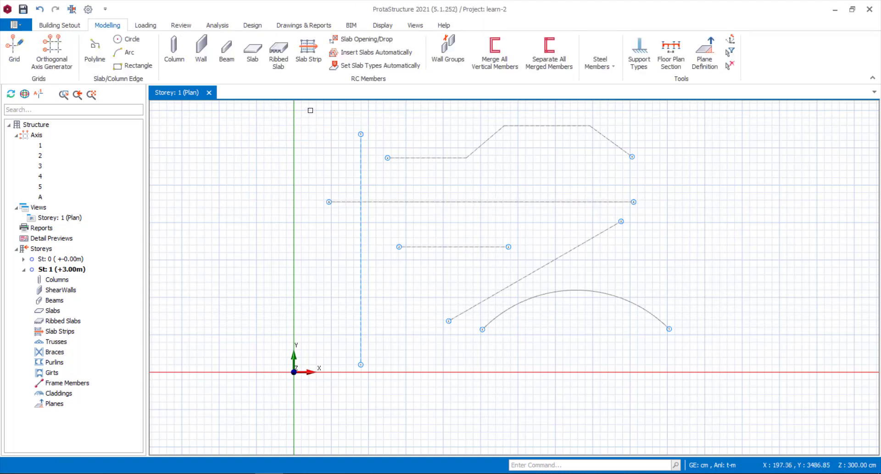
# - Select the polyline axis by fully enclosing it in a window, and try a window around only part of the vertical axis
pyautogui.moveTo(316, 106); pyautogui.dragTo(658, 176)
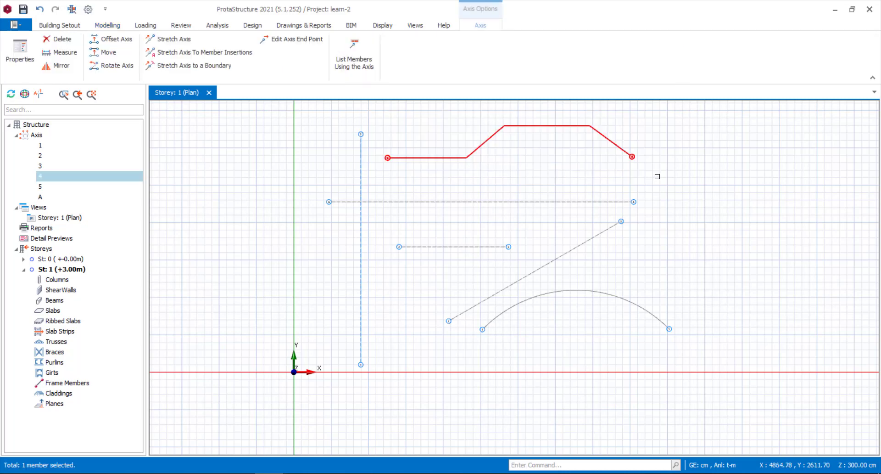
pyautogui.moveTo(327, 123); pyautogui.dragTo(370, 282)
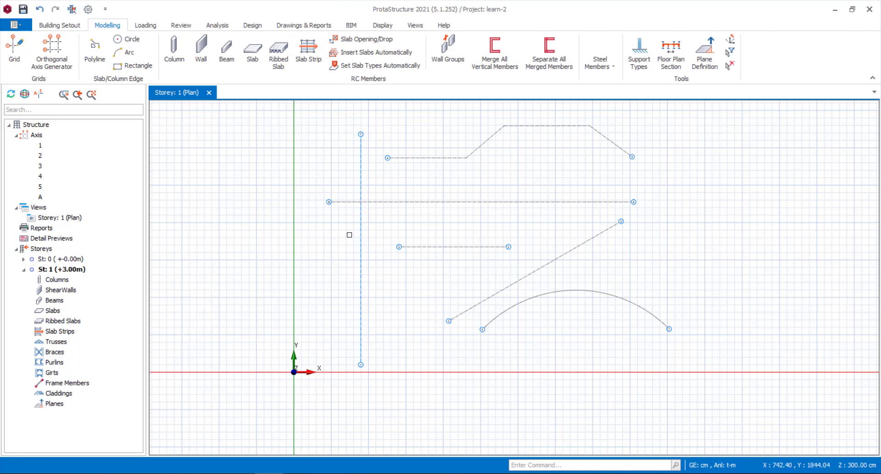
# - Select the polyline axis and axis A with separate crossing windows over their ends, and clear the selection
pyautogui.moveTo(713, 110); pyautogui.dragTo(617, 174)
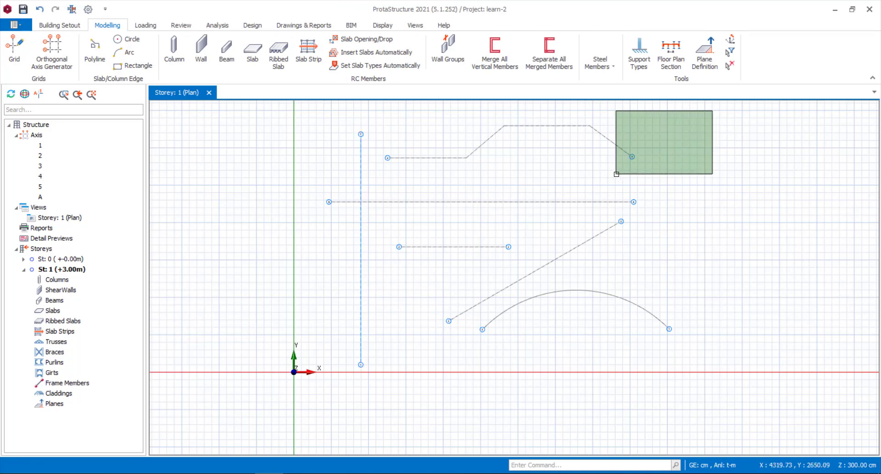
pyautogui.moveTo(616, 173); pyautogui.dragTo(616, 174)
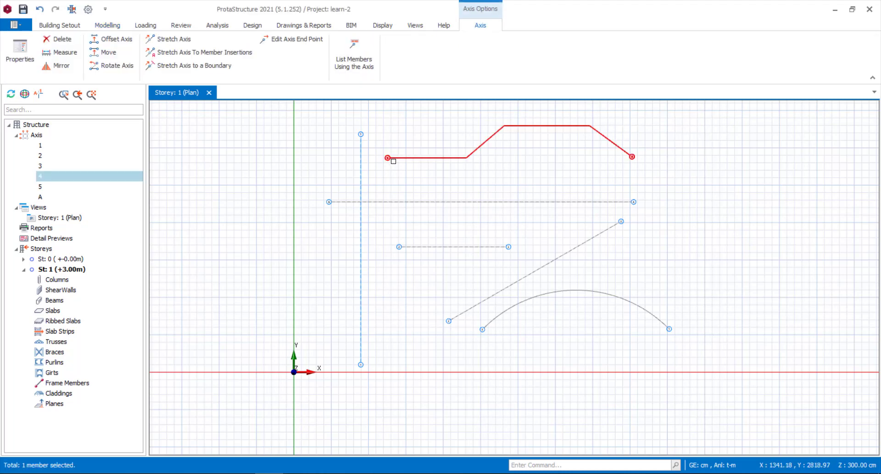
pyautogui.moveTo(672, 188); pyautogui.dragTo(613, 212)
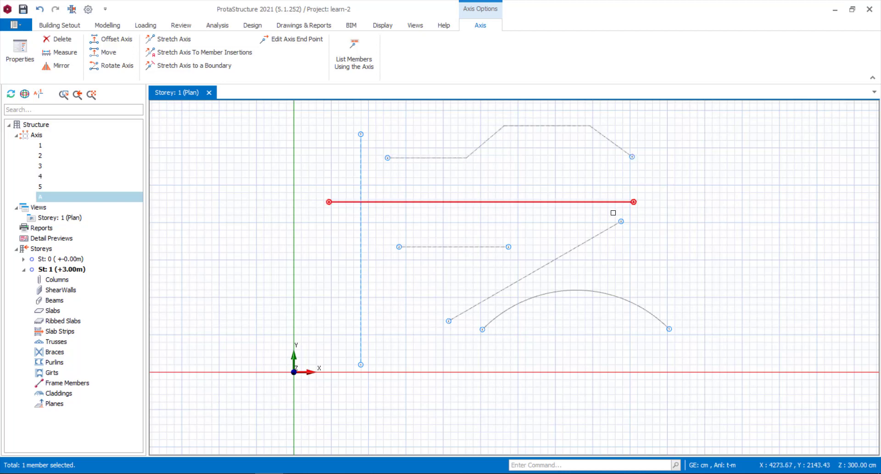
pyautogui.press('Escape')
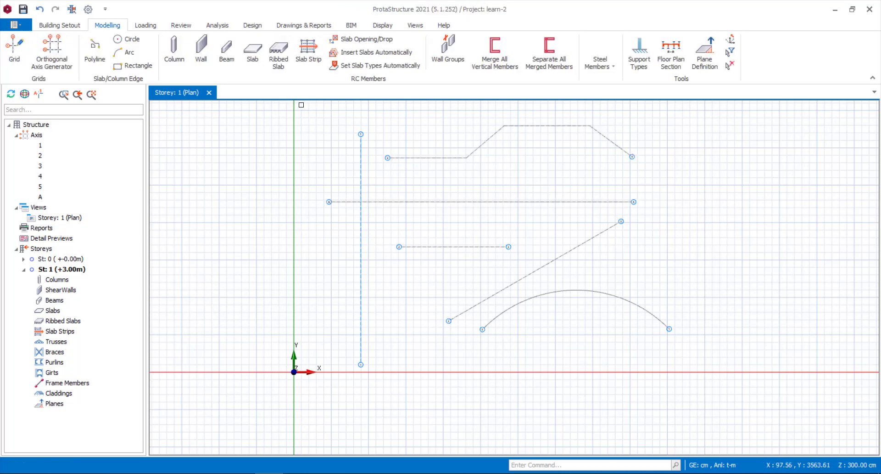
# - Enclose all six axes in a selection window and delete them, keeping the member filter on Axes
pyautogui.moveTo(299, 103); pyautogui.dragTo(771, 403)
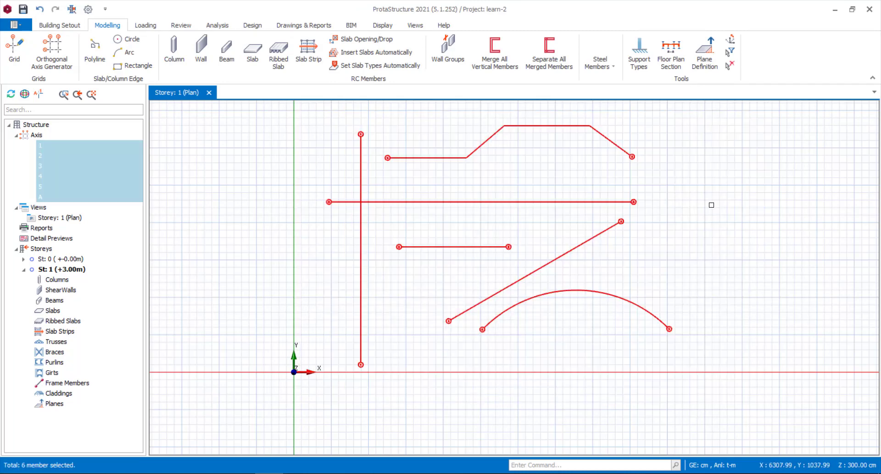
pyautogui.rightClick(638, 174)
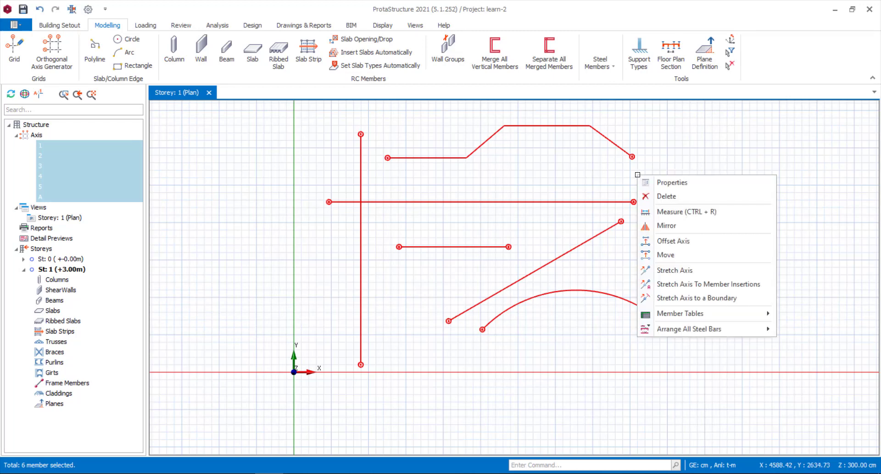
pyautogui.click(658, 196)
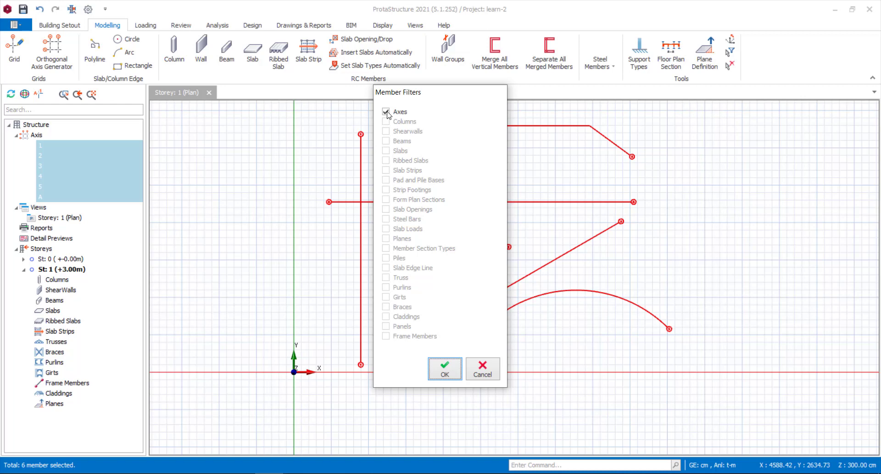
pyautogui.click(447, 370)
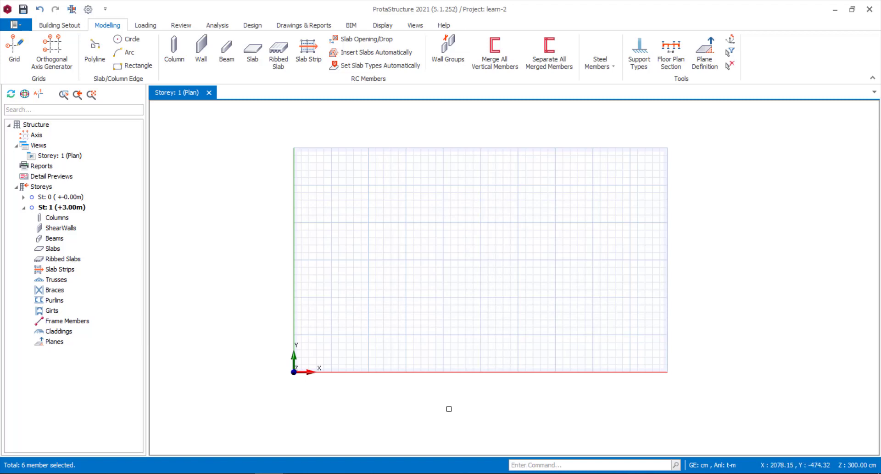
# - Start an orthogonal axis group at reference point x 500, y 500 cm, keeping the 0° insertion angle and labels A and 1
pyautogui.click(54, 51)
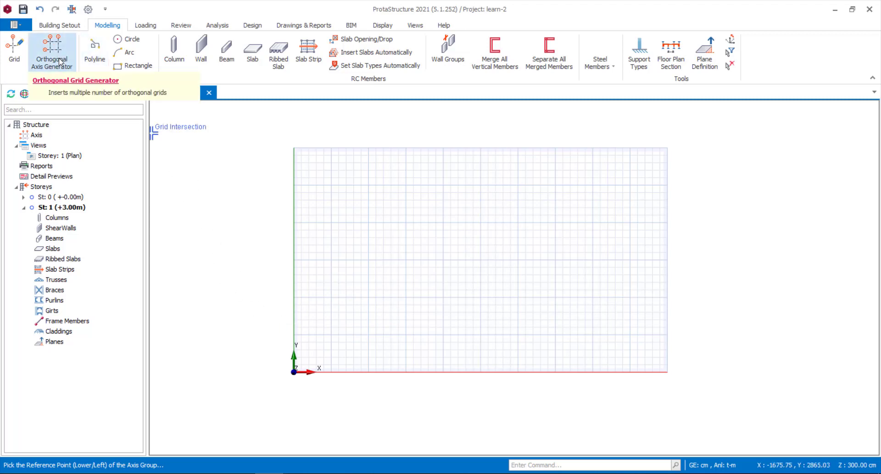
pyautogui.scroll(3, 338, 332)
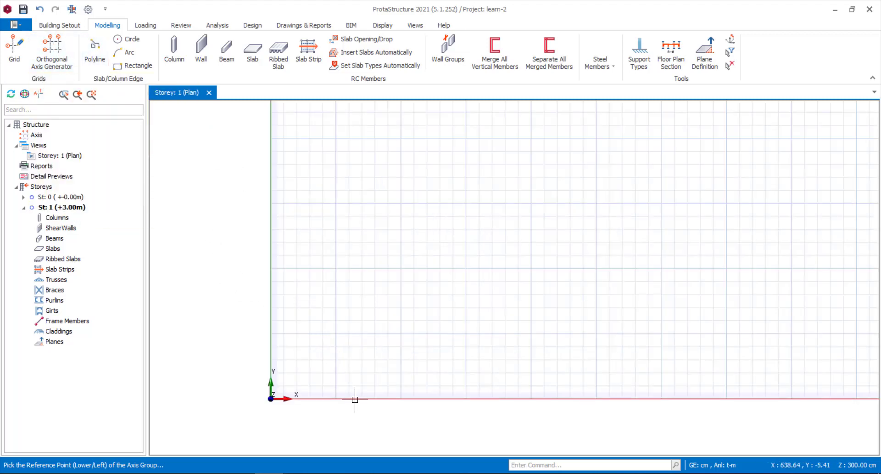
pyautogui.click(336, 333)
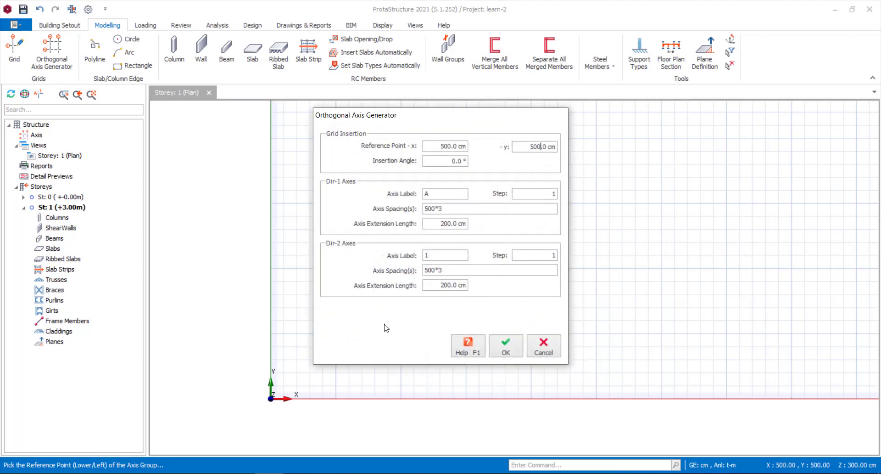
pyautogui.moveTo(442, 118); pyautogui.dragTo(590, 122)
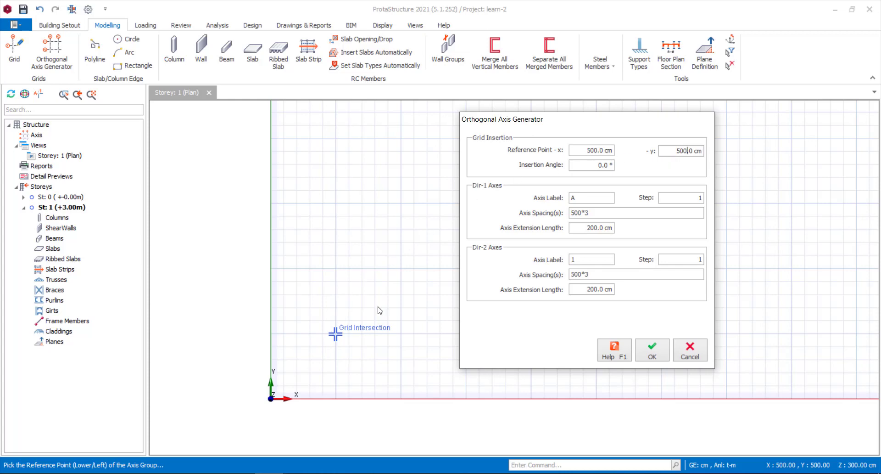
pyautogui.moveTo(585, 151); pyautogui.dragTo(606, 151)
pyautogui.click(599, 164)
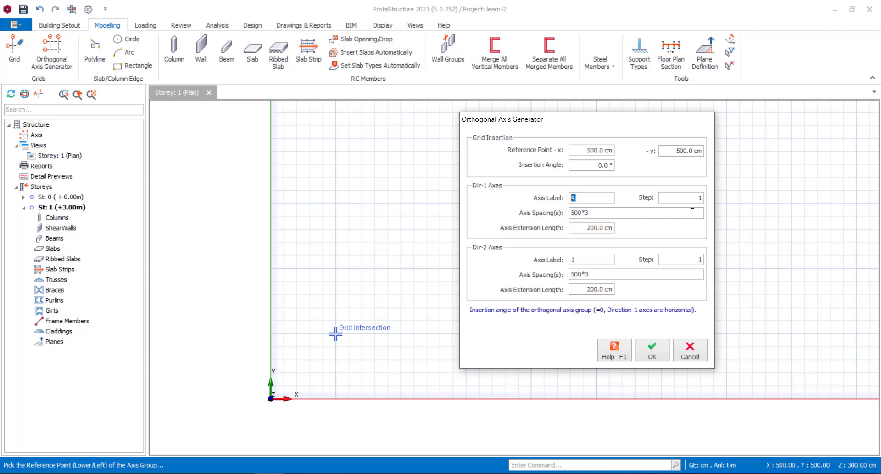
pyautogui.click(575, 258)
# - Set the Dir-1 axis spacings to 500,400,600,300 and their extension length to 600 cm
pyautogui.doubleClick(586, 212)
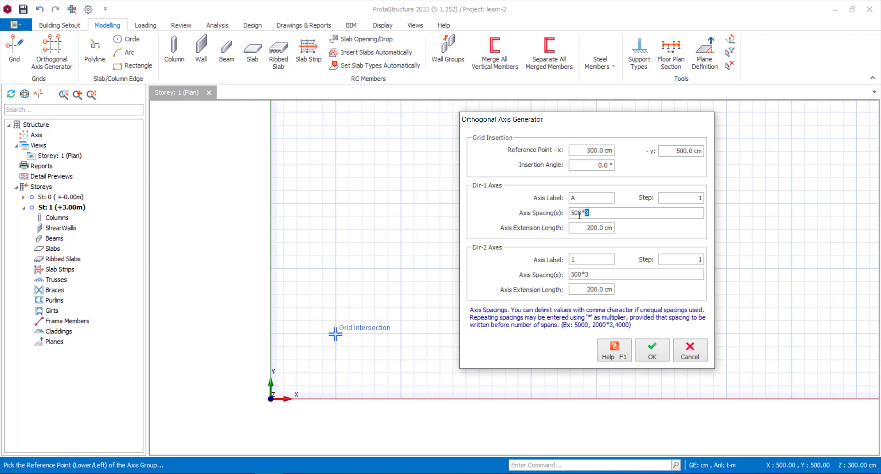
pyautogui.moveTo(580, 215); pyautogui.dragTo(569, 215)
pyautogui.moveTo(593, 274); pyautogui.dragTo(570, 274)
pyautogui.click(597, 213)
pyautogui.write('500')
pyautogui.write('400,600,300')
pyautogui.moveTo(592, 228); pyautogui.dragTo(588, 228)
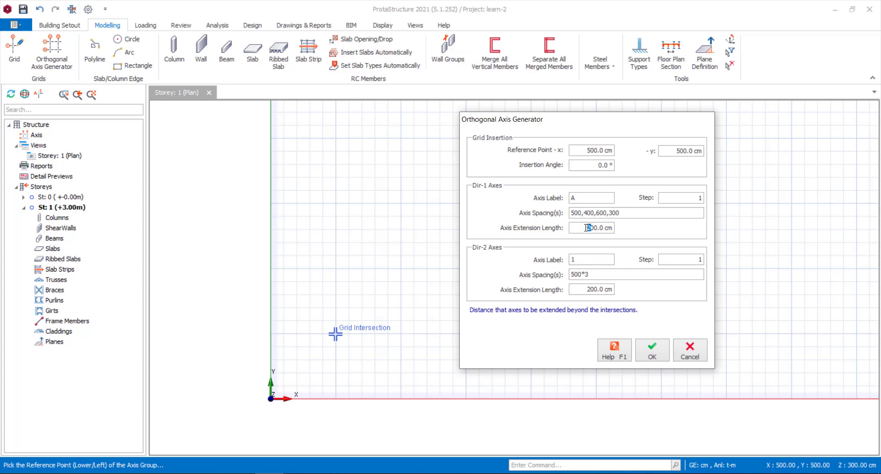
pyautogui.write('6')
# - Set the Dir-2 axis spacings to 600*4 with a 700 cm extension length, and generate the axis grid
pyautogui.moveTo(594, 274); pyautogui.dragTo(566, 277)
pyautogui.write('5')
pyautogui.write('00')
pyautogui.press('BackSpace')
pyautogui.write('4')
pyautogui.moveTo(591, 288); pyautogui.dragTo(586, 289)
pyautogui.write('7')
pyautogui.click(655, 354)
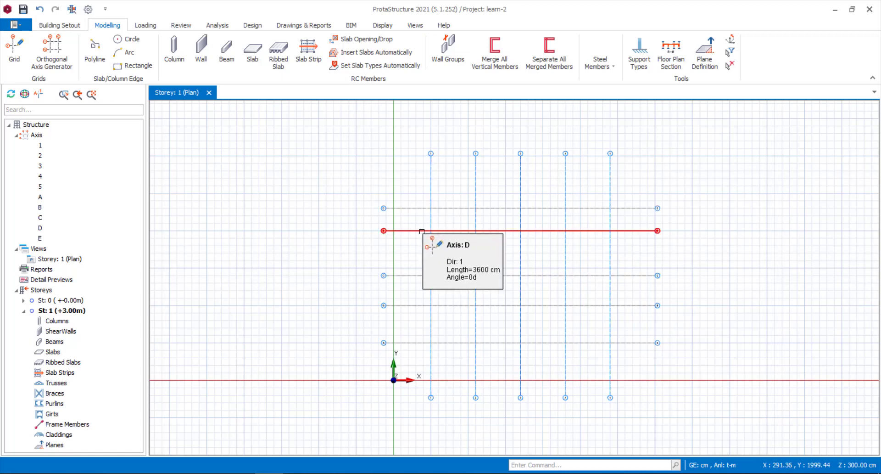
# - Offset vertical axis 5 away from the grid three times in succession at 700 cm spacing
pyautogui.click(610, 179)
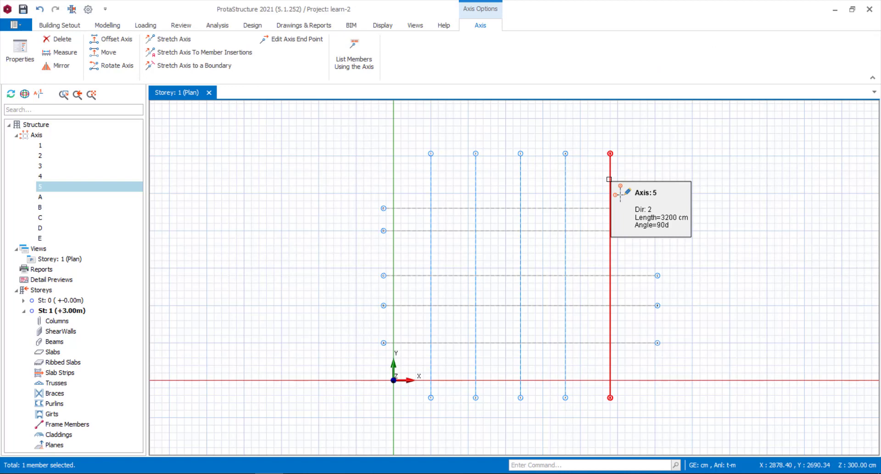
pyautogui.rightClick(609, 179)
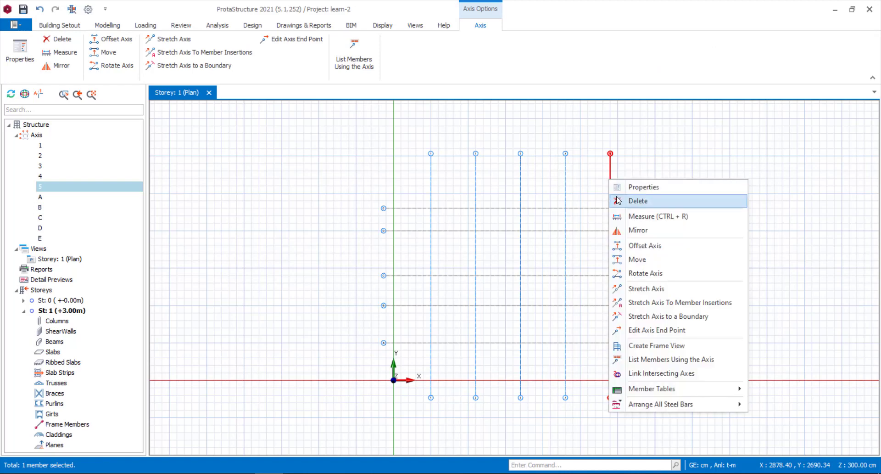
pyautogui.click(647, 251)
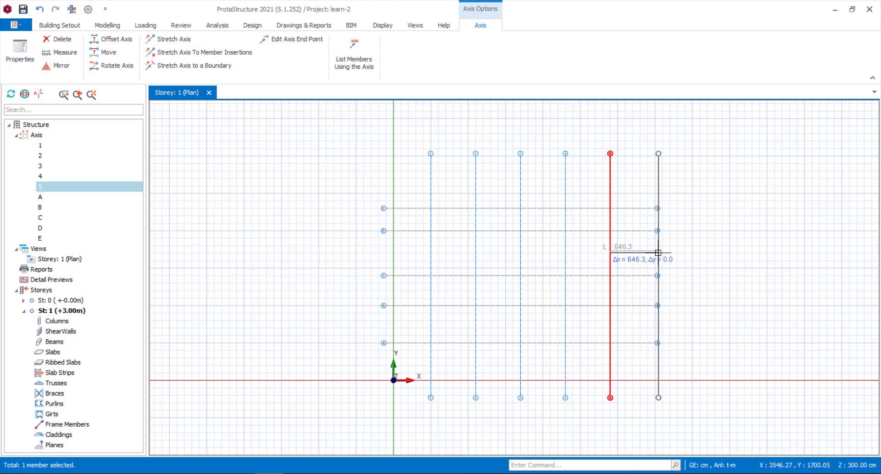
pyautogui.press('Tab')
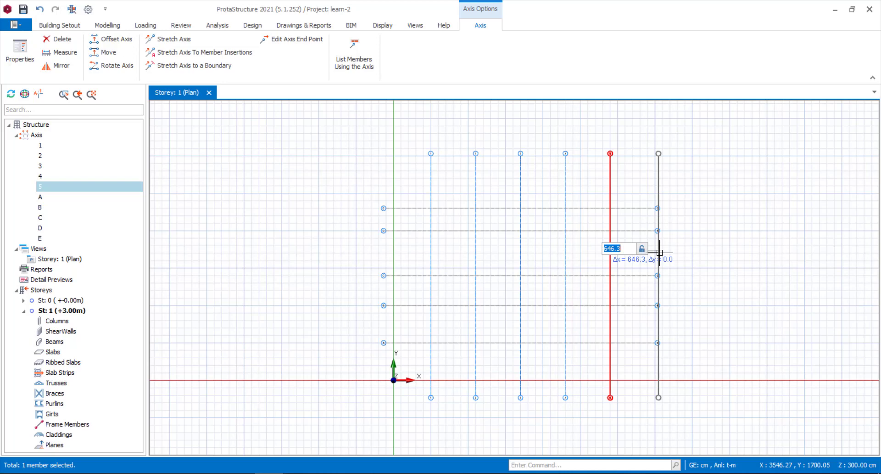
pyautogui.write('300')
pyautogui.press('Return')
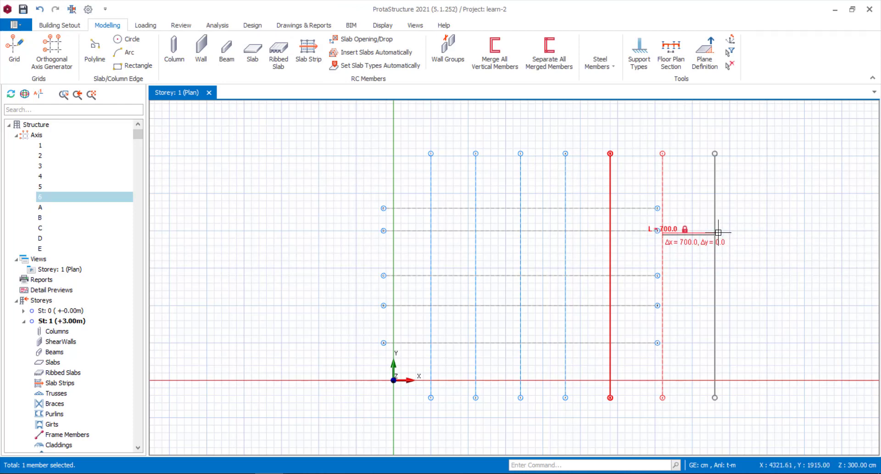
pyautogui.click(715, 222)
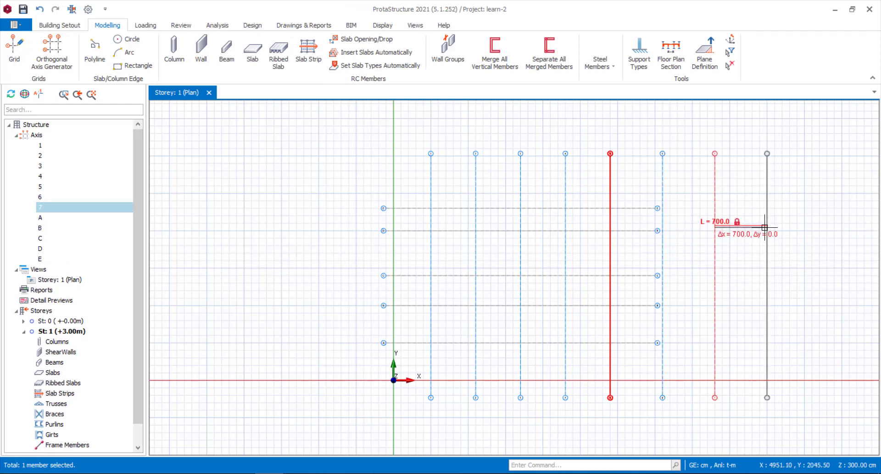
pyautogui.click(770, 226)
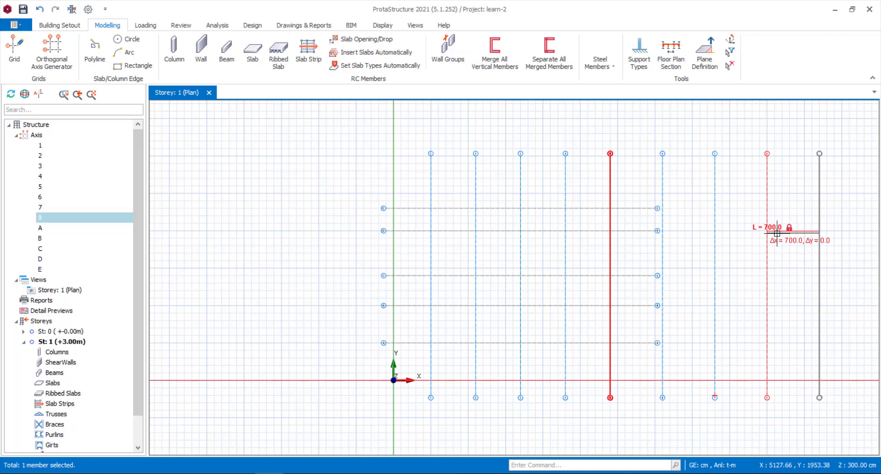
# - Change the offset distance to 200 cm, add four more vertical axes beyond axis 8, and end the offset
pyautogui.press('Tab')
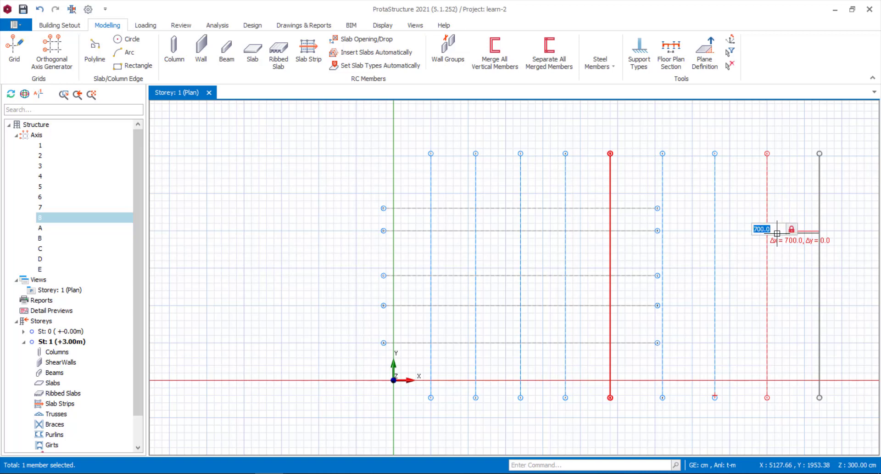
pyautogui.write('200')
pyautogui.press('Return')
pyautogui.click(805, 227)
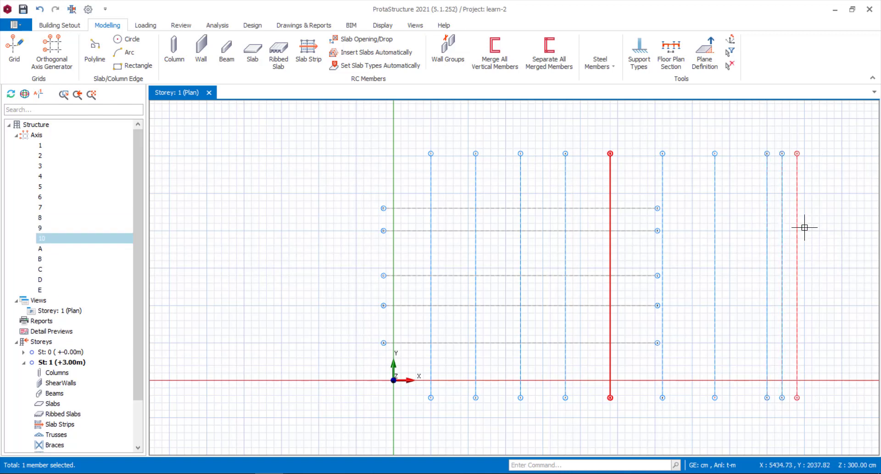
pyautogui.click(818, 223)
pyautogui.click(827, 223)
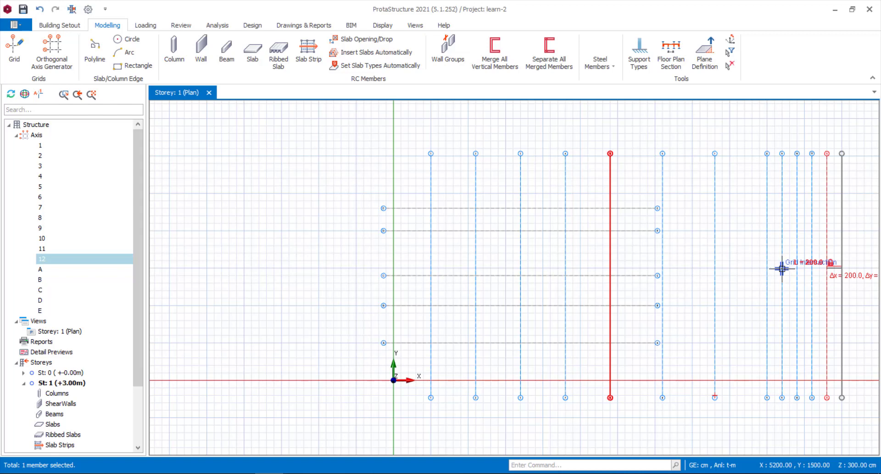
pyautogui.press('Escape')
pyautogui.press('Escape')
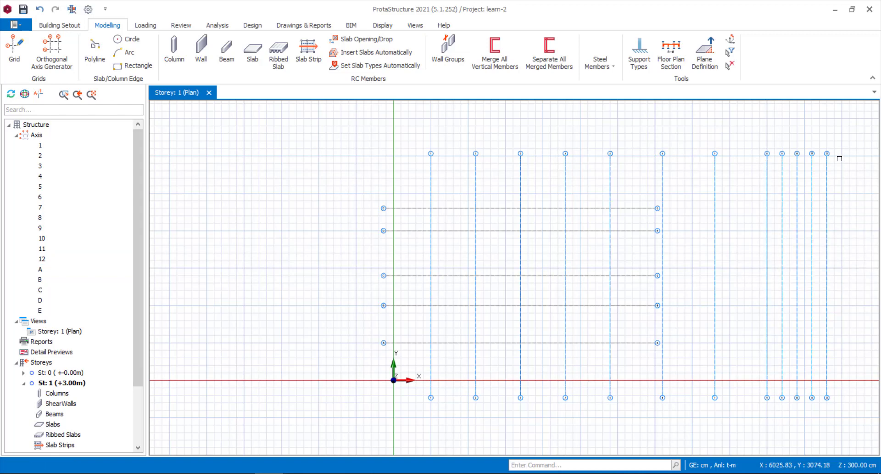
# - Select axes 9 to 12 with a crossing window and delete them
pyautogui.moveTo(846, 149); pyautogui.dragTo(776, 207)
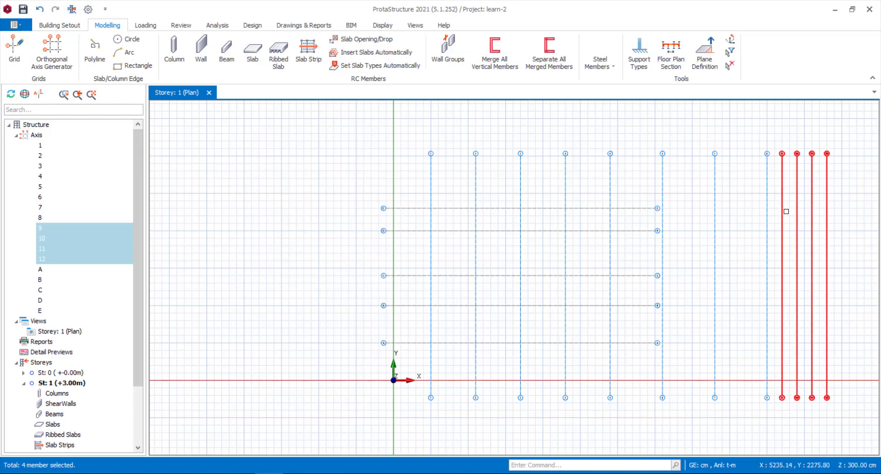
pyautogui.rightClick(787, 213)
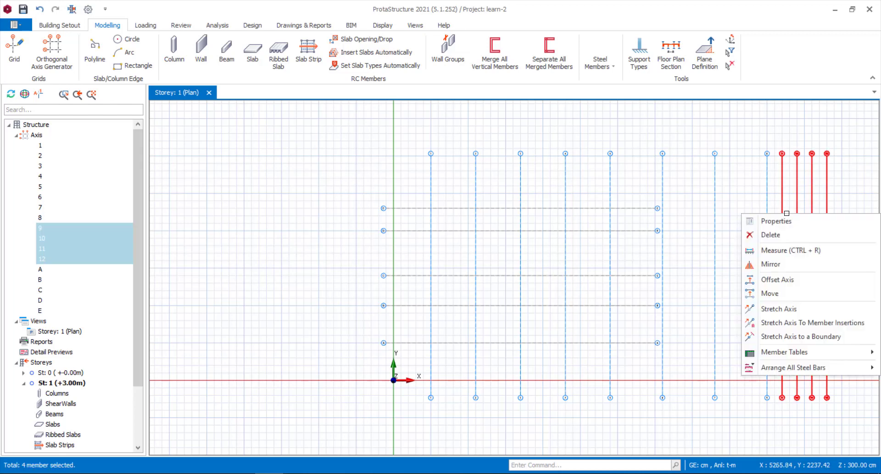
pyautogui.click(771, 235)
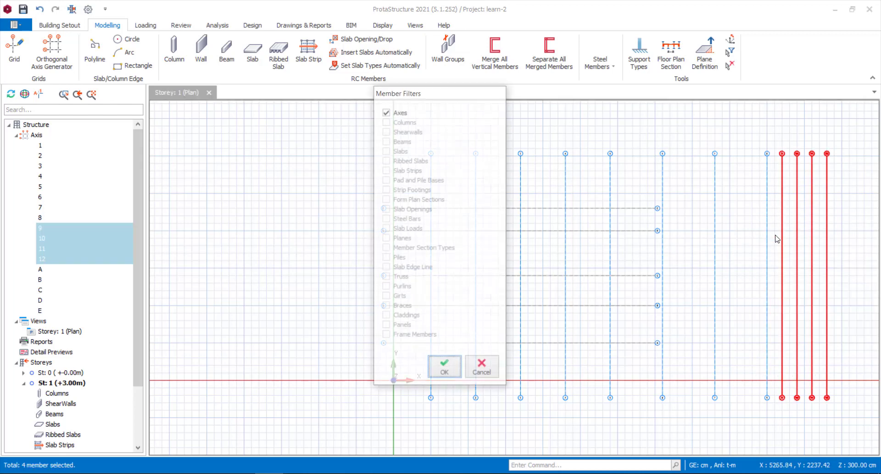
pyautogui.click(445, 367)
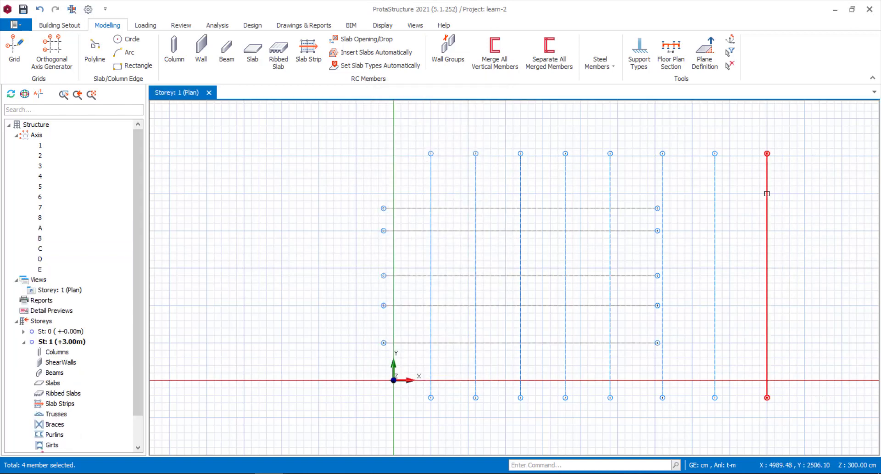
# - Select horizontal axes A to E with a crossing window and stretch their ends near axis 6 outward by 1800 cm, beyond axis 8
pyautogui.moveTo(643, 186); pyautogui.dragTo(621, 372)
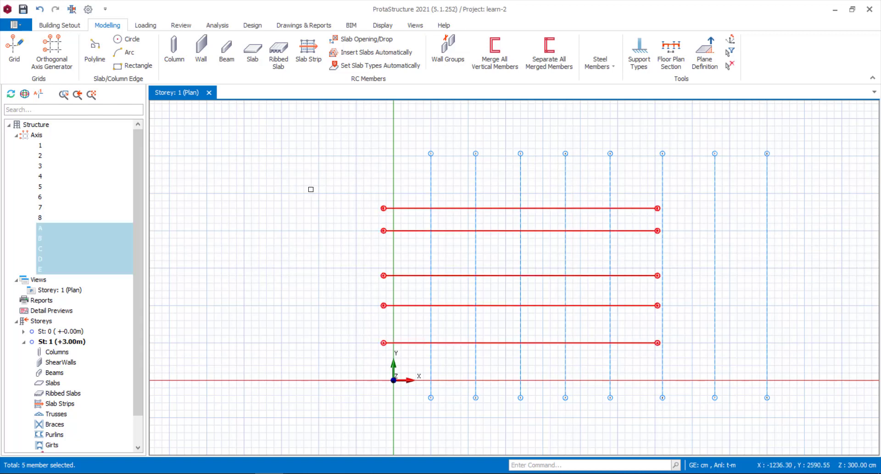
pyautogui.press('Escape')
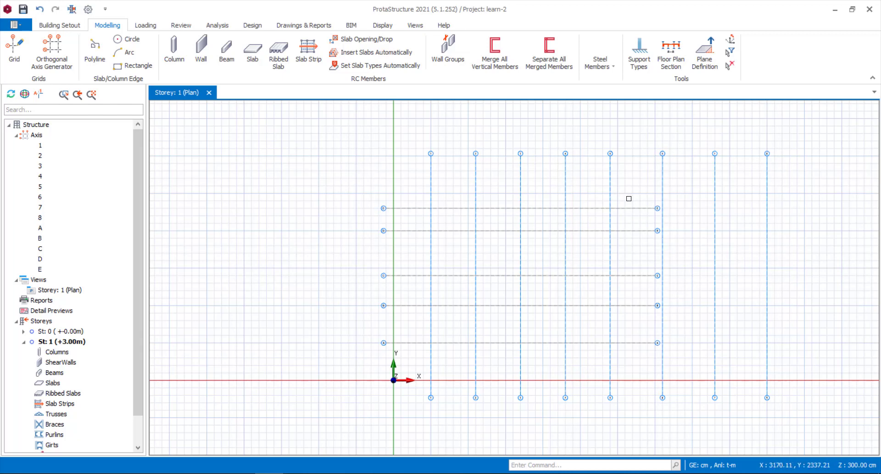
pyautogui.click(646, 181)
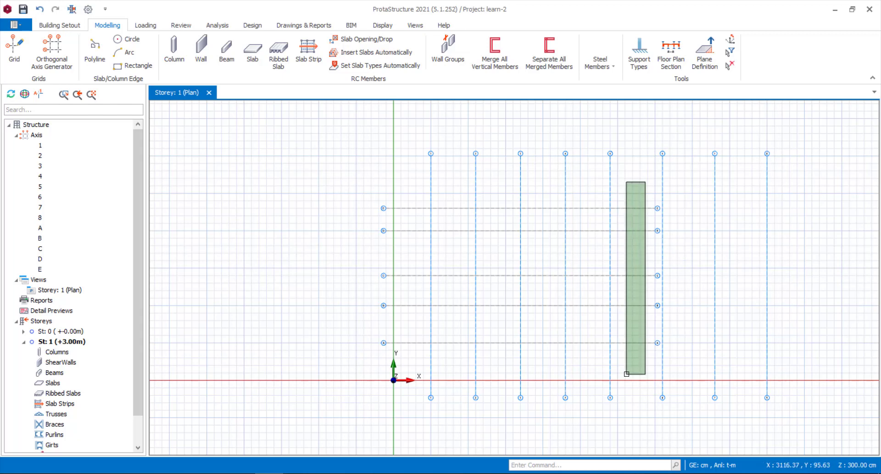
pyautogui.click(627, 374)
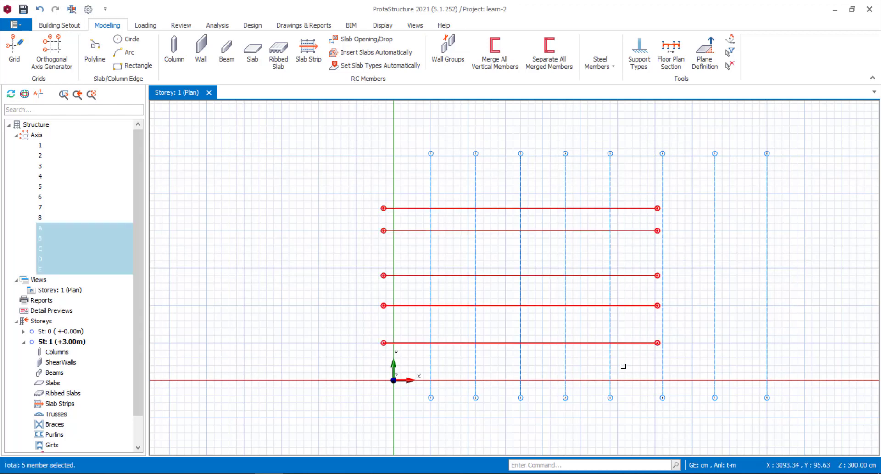
pyautogui.rightClick(647, 208)
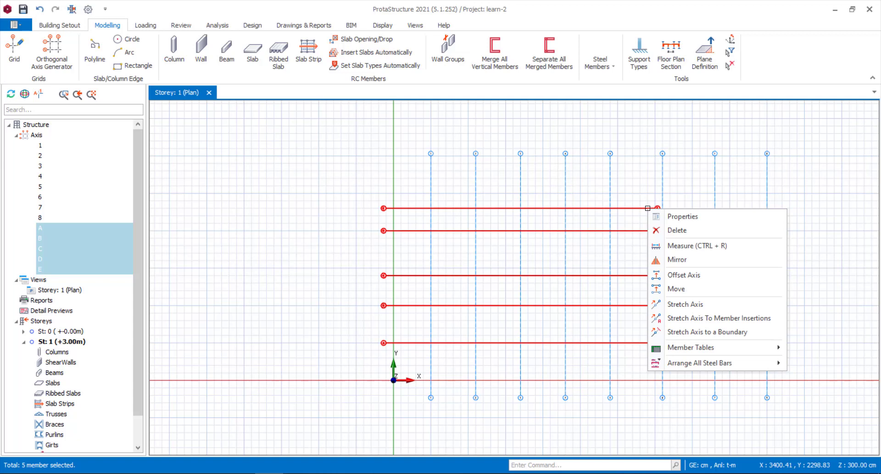
pyautogui.click(678, 305)
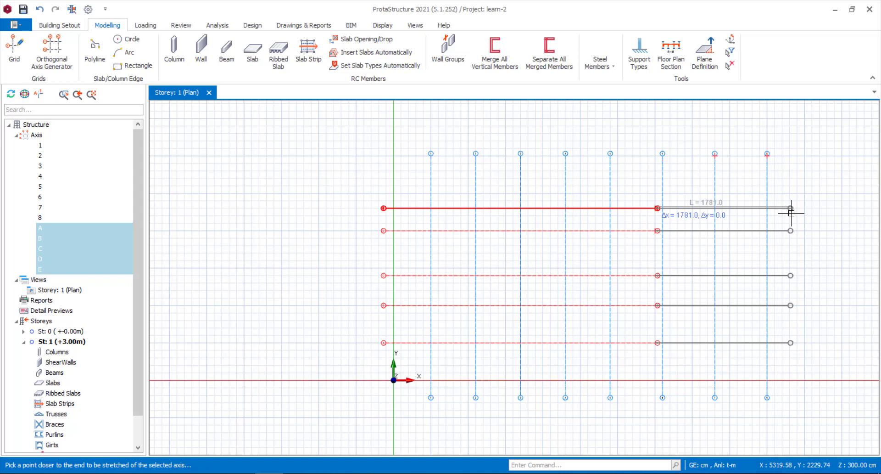
pyautogui.moveTo(790, 212)
pyautogui.write('1800')
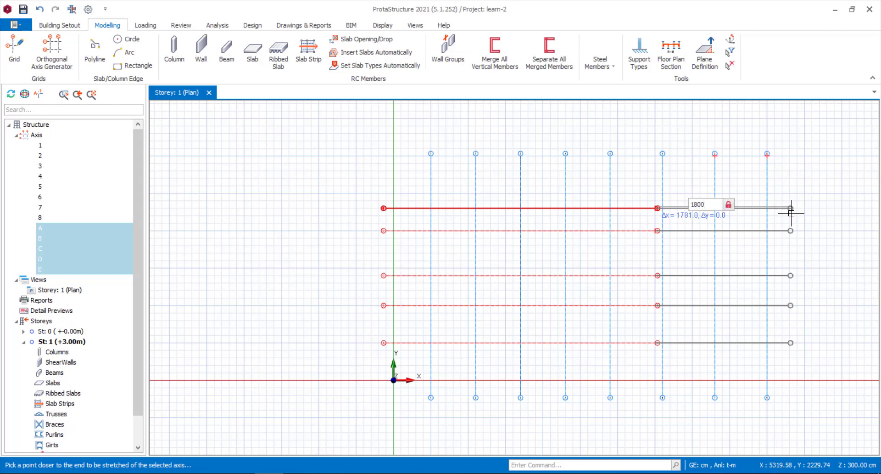
pyautogui.press('Return')
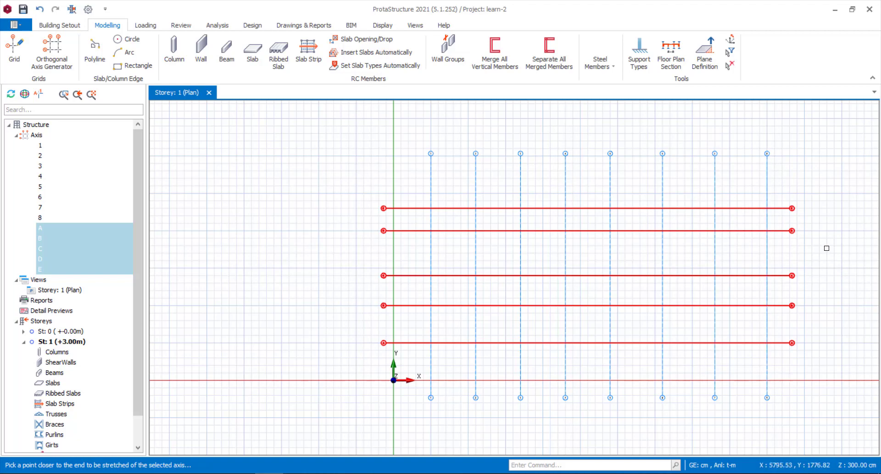
pyautogui.scroll(1, 817, 236)
pyautogui.scroll(-2, 777, 194)
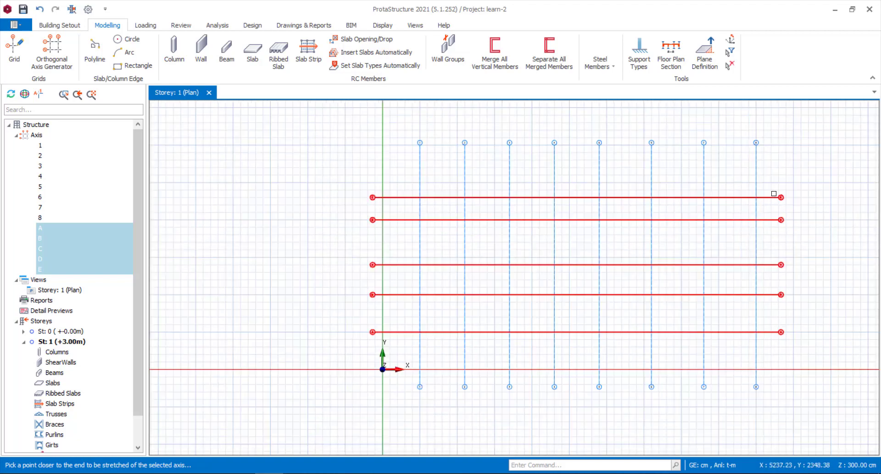
pyautogui.rightClick(766, 197)
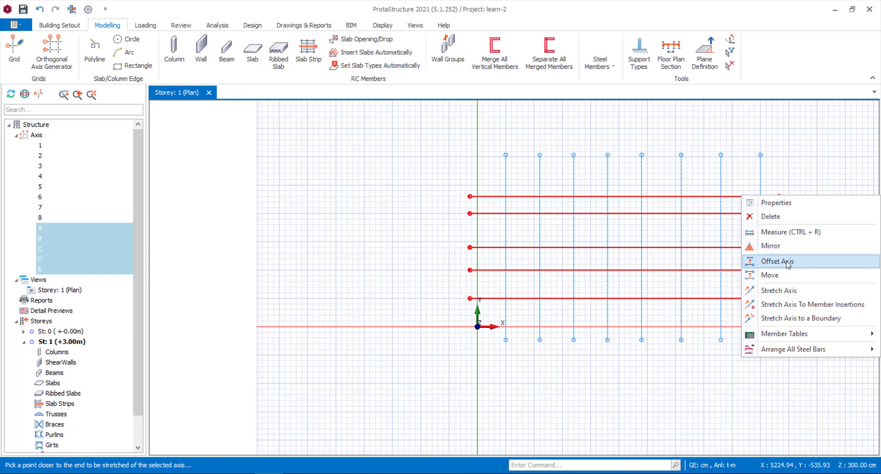
pyautogui.click(687, 374)
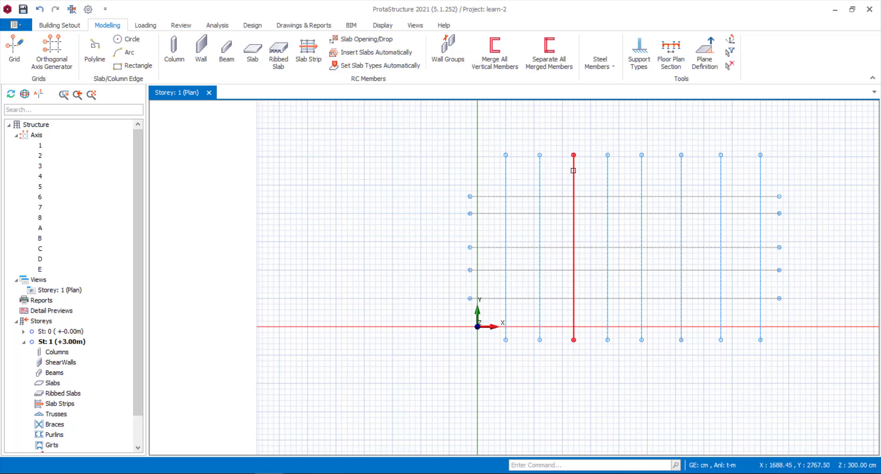
# - Identify axis 3 by selecting it in the plan and axis B by selecting it in the structure tree, clearing each selection
pyautogui.click(573, 170)
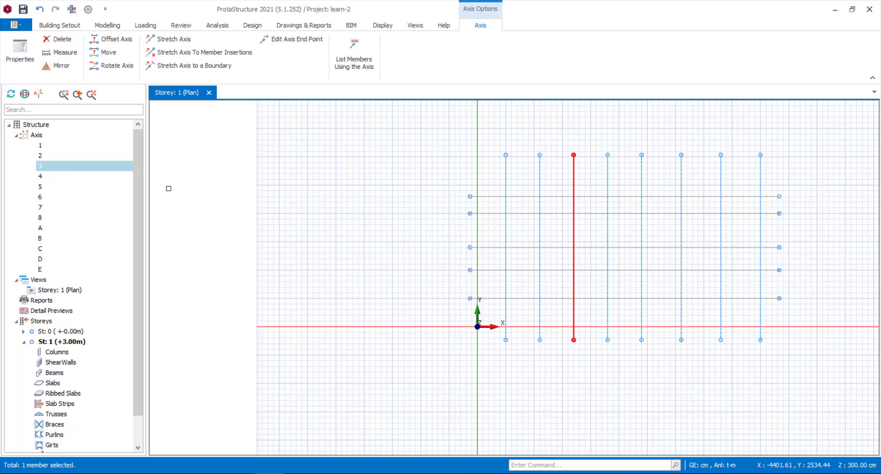
pyautogui.press('Escape')
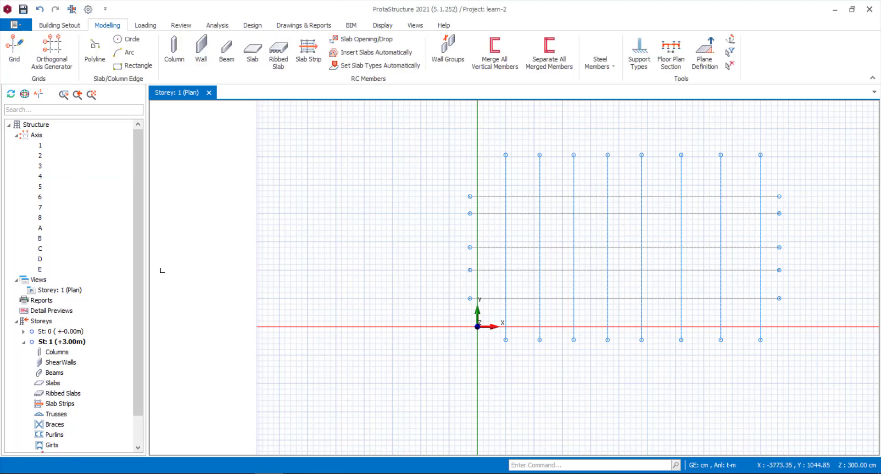
pyautogui.click(40, 239)
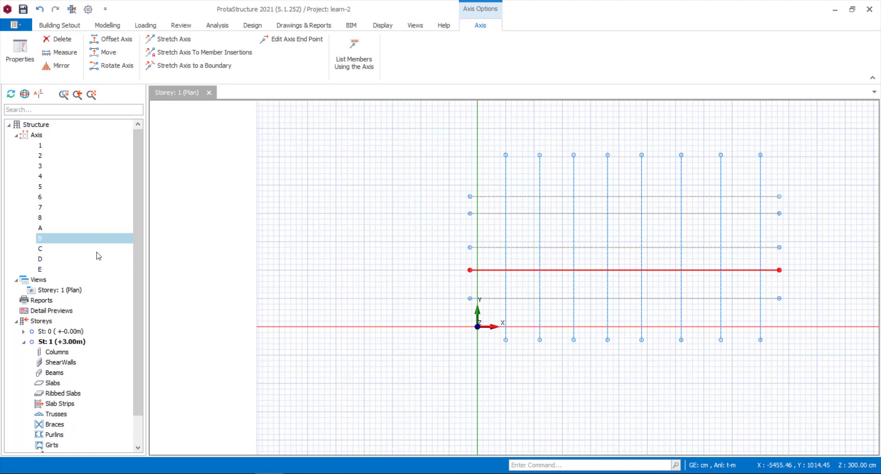
pyautogui.click(429, 263)
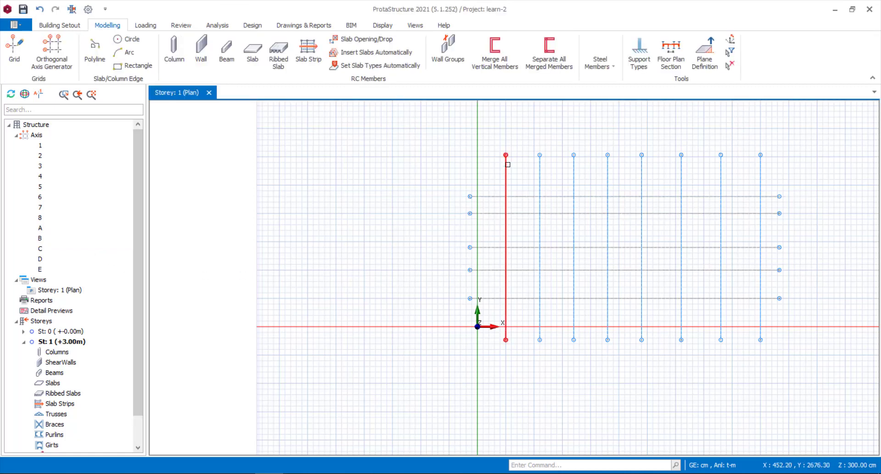
pyautogui.scroll(-1, 86, 290)
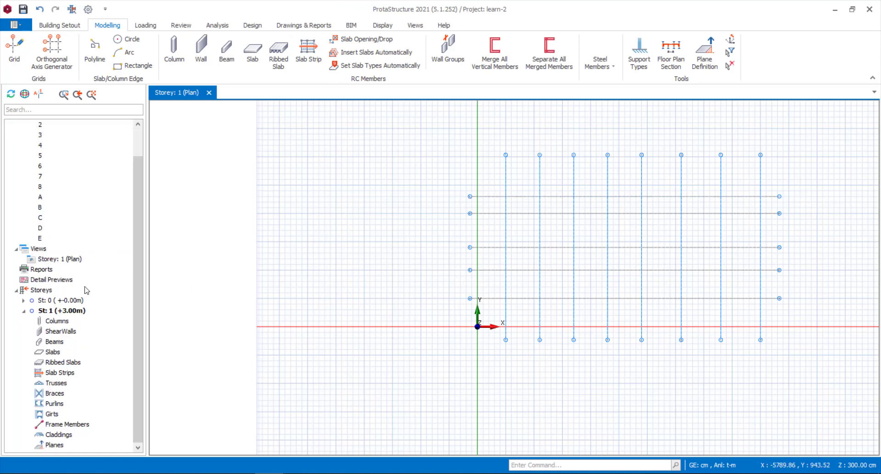